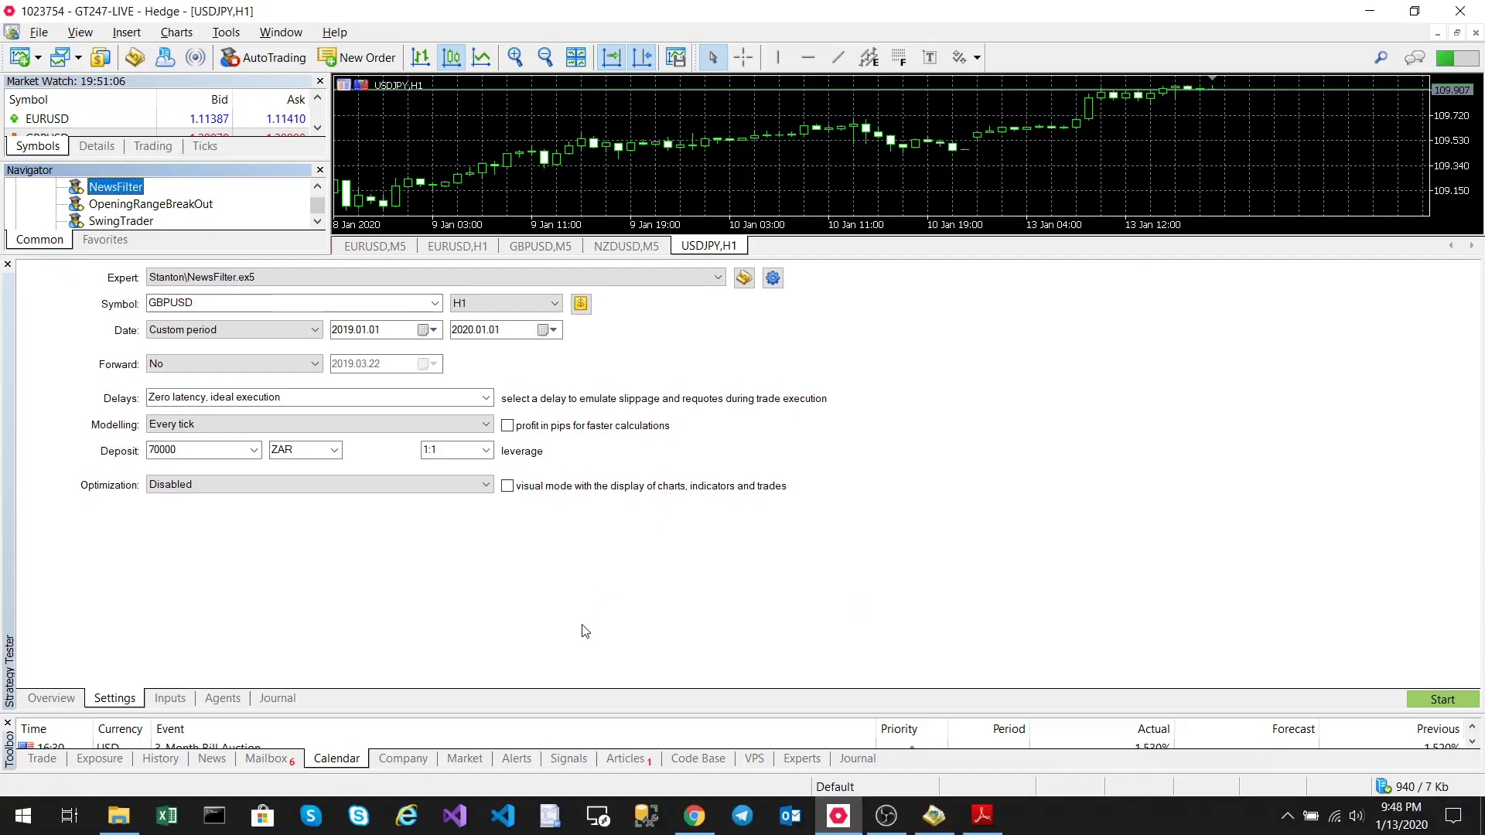
# Step: Check NewsFilter's news inputs (GMT 3 time zone, current-symbol news) and enlarge the USDJPY chart
pyautogui.click(170, 698)
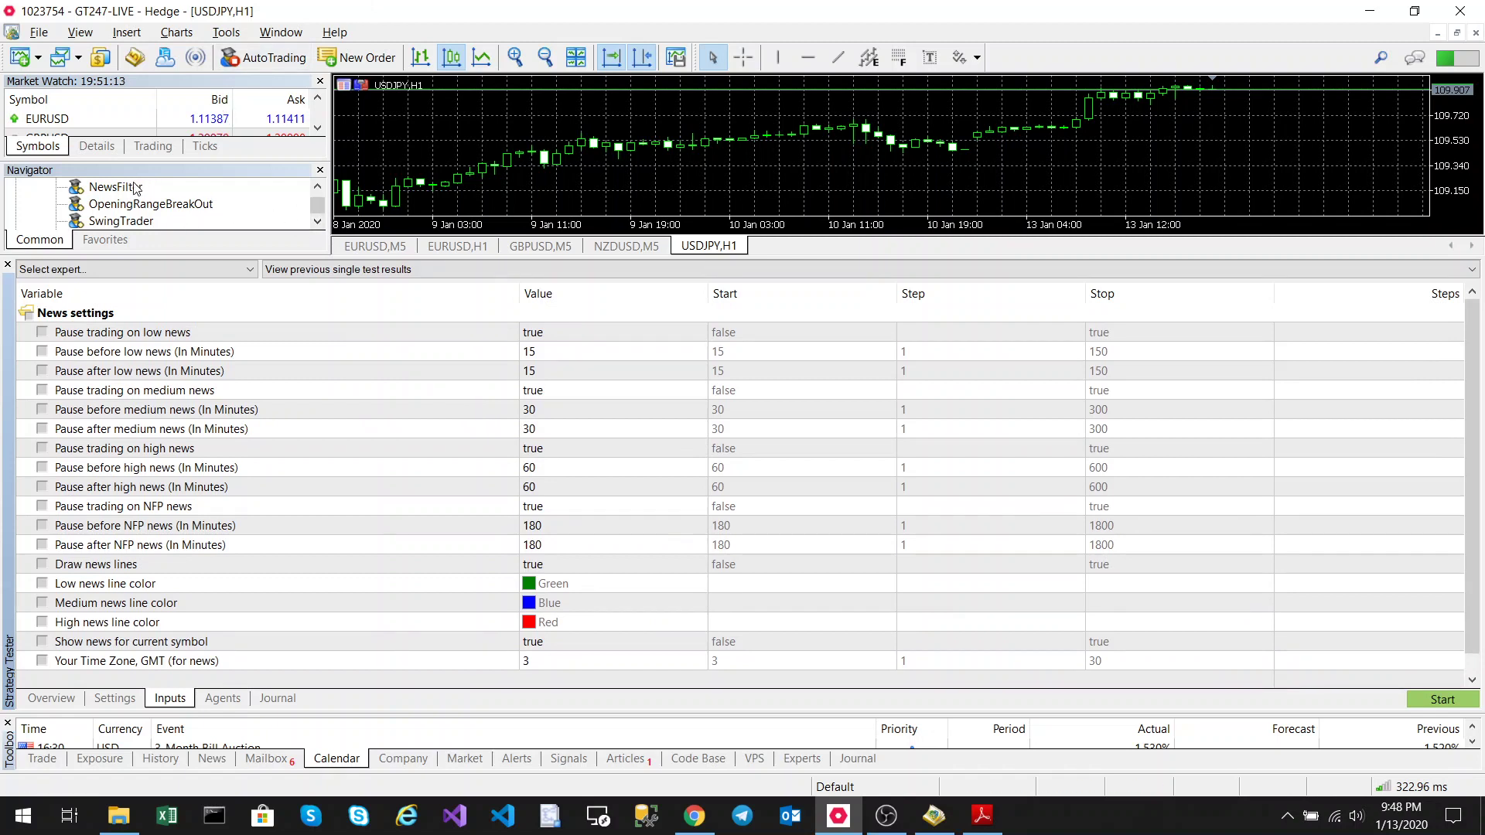
pyautogui.click(115, 696)
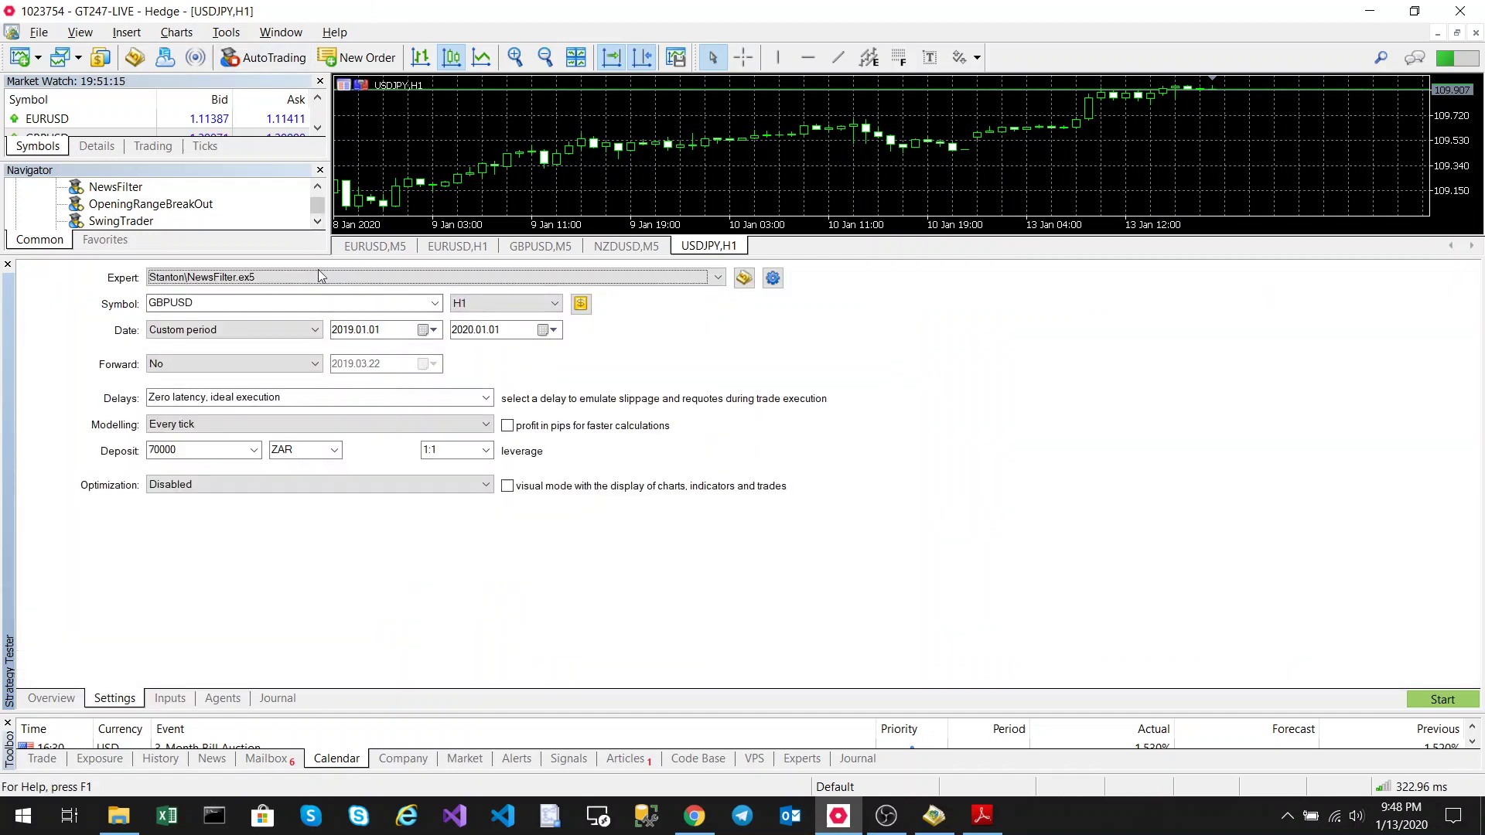
pyautogui.click(172, 699)
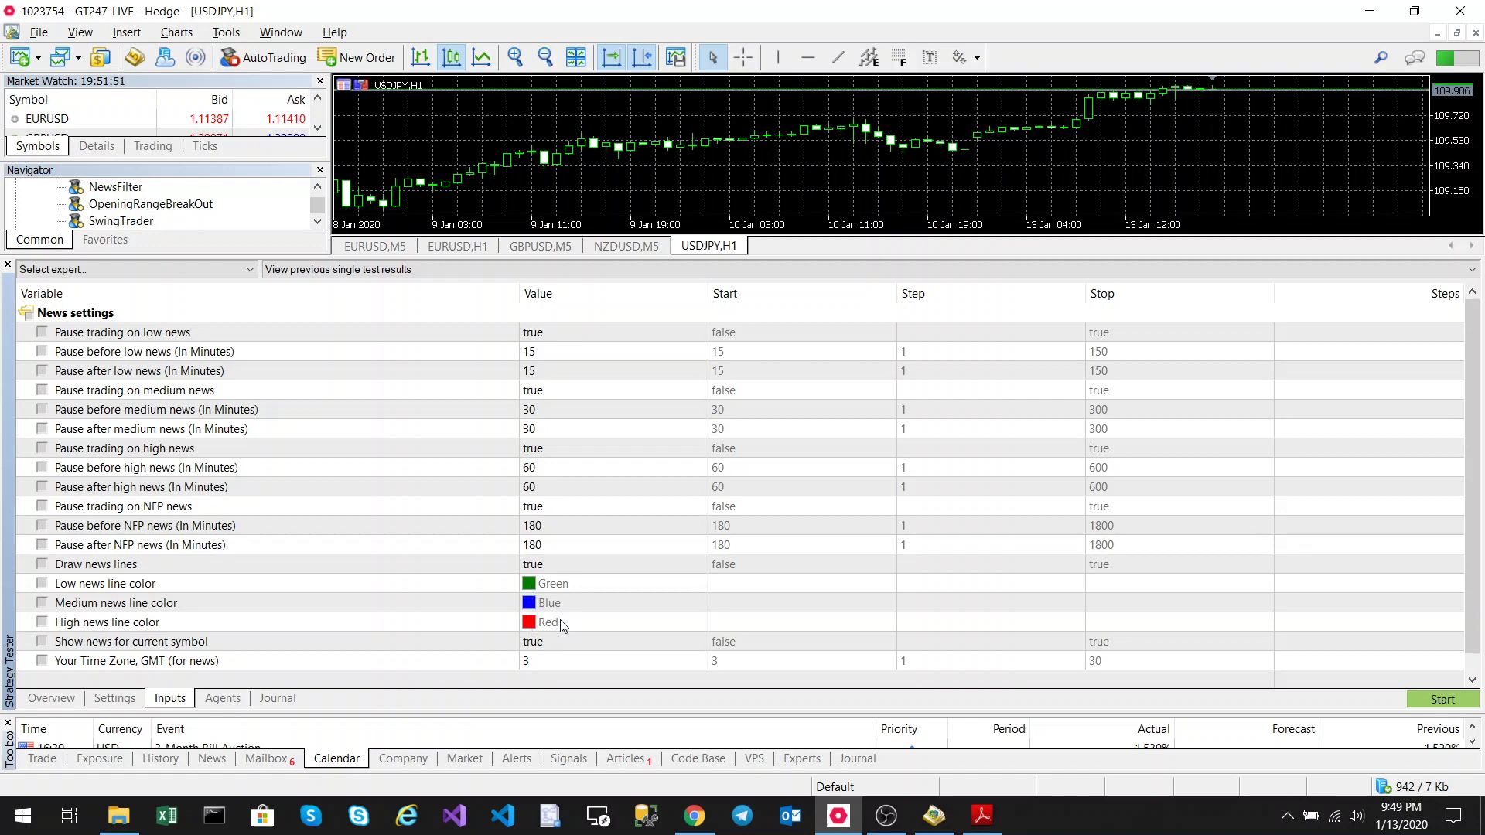
pyautogui.doubleClick(570, 650)
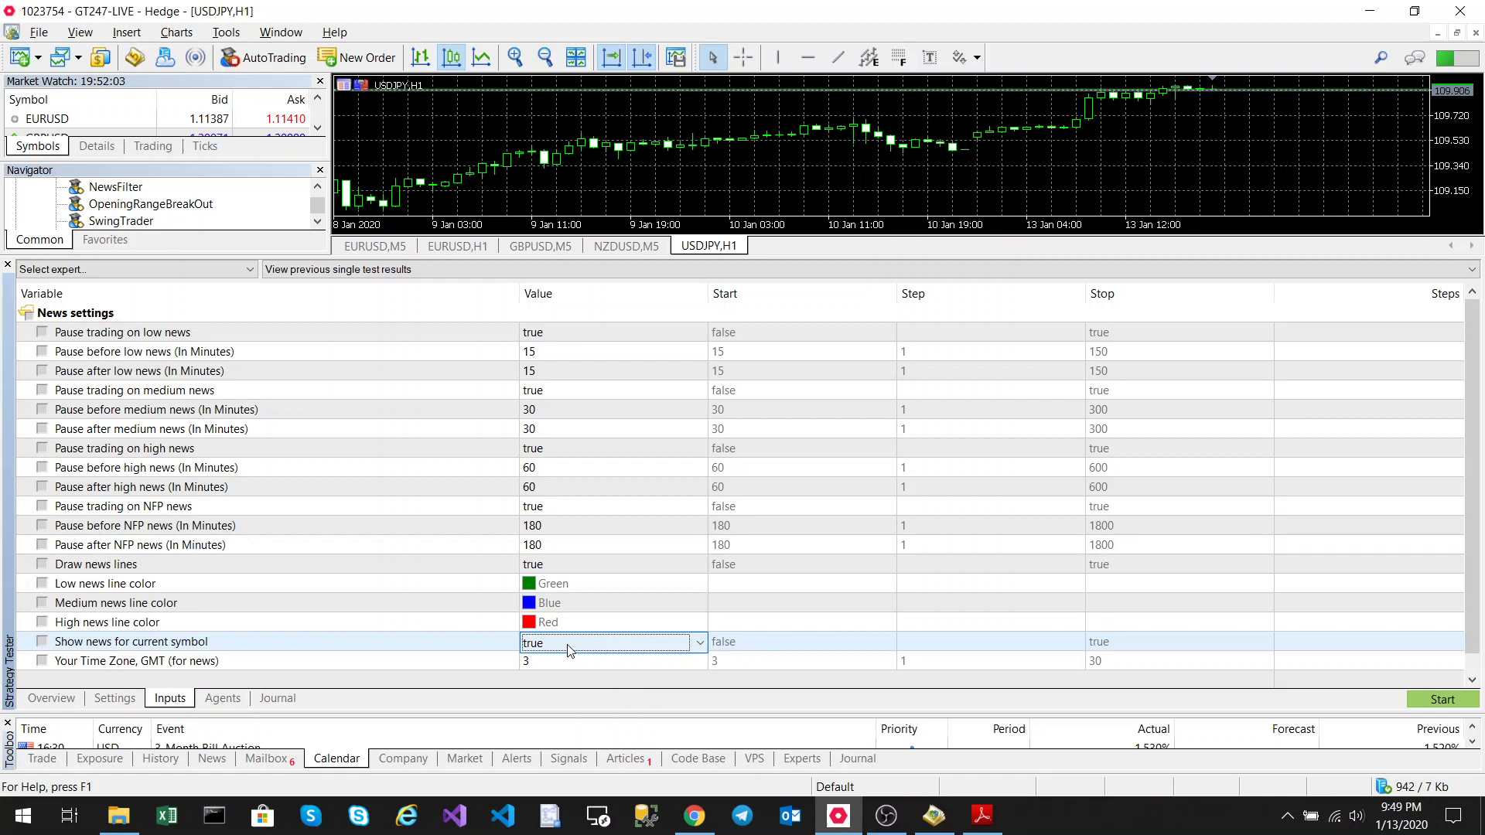
pyautogui.click(563, 663)
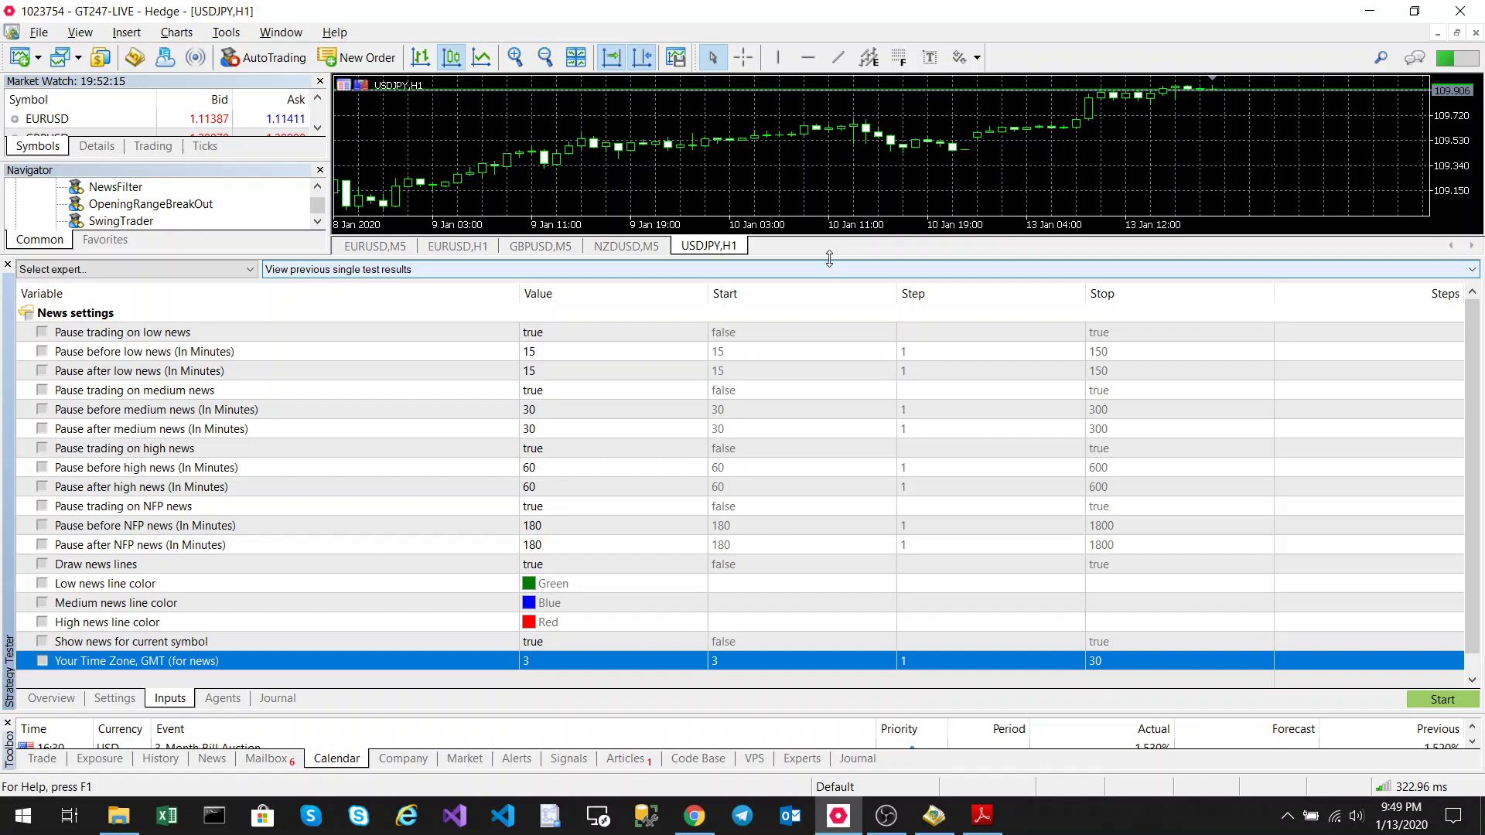
pyautogui.moveTo(829, 259); pyautogui.dragTo(835, 353)
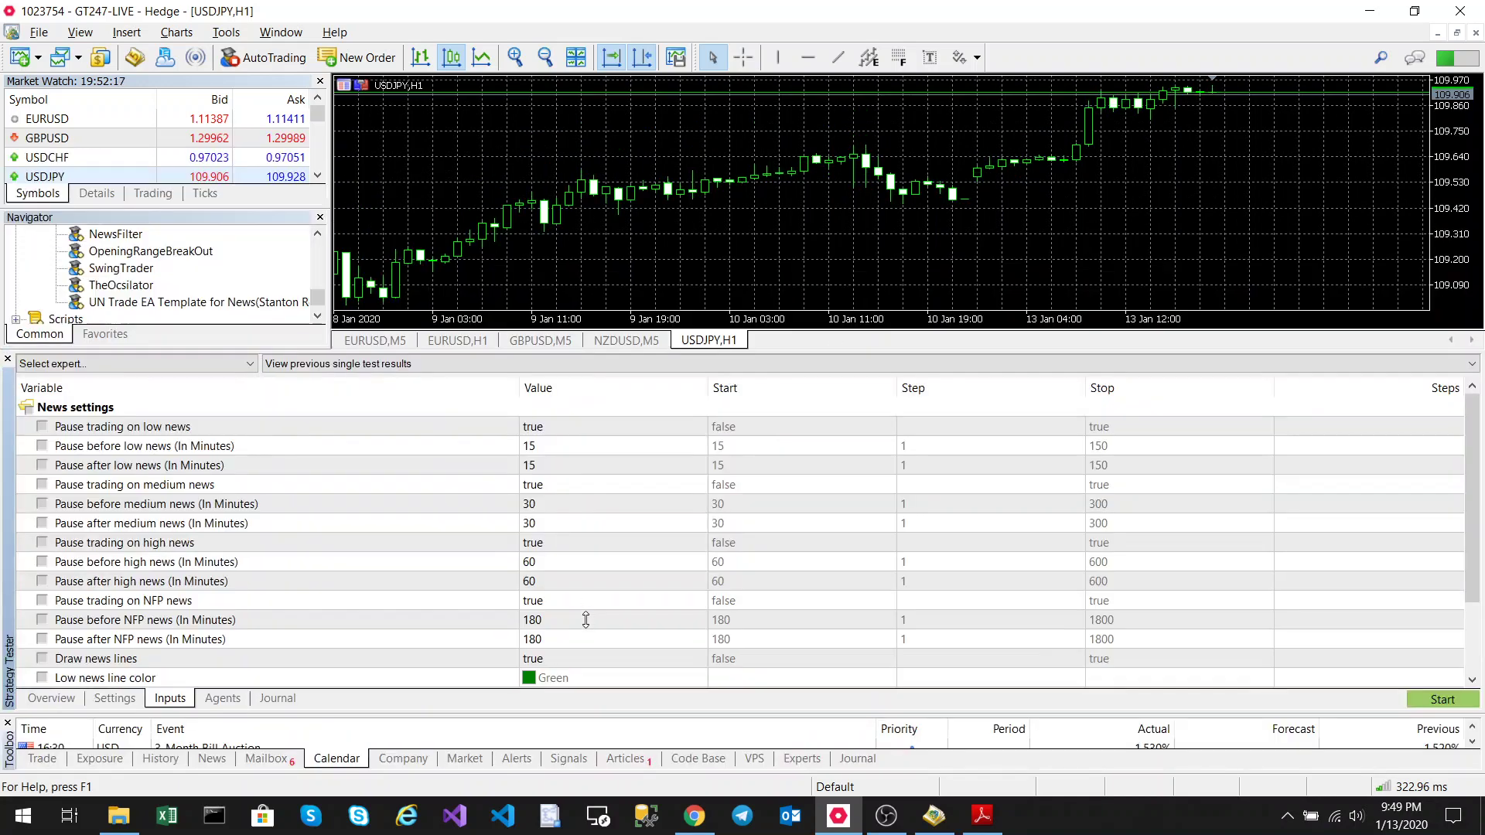
pyautogui.scroll(-2, 634, 630)
# Step: Close the Strategy Tester and resize the economic calendar and chart panels
pyautogui.scroll(2, 637, 631)
pyautogui.moveTo(824, 355); pyautogui.dragTo(833, 456)
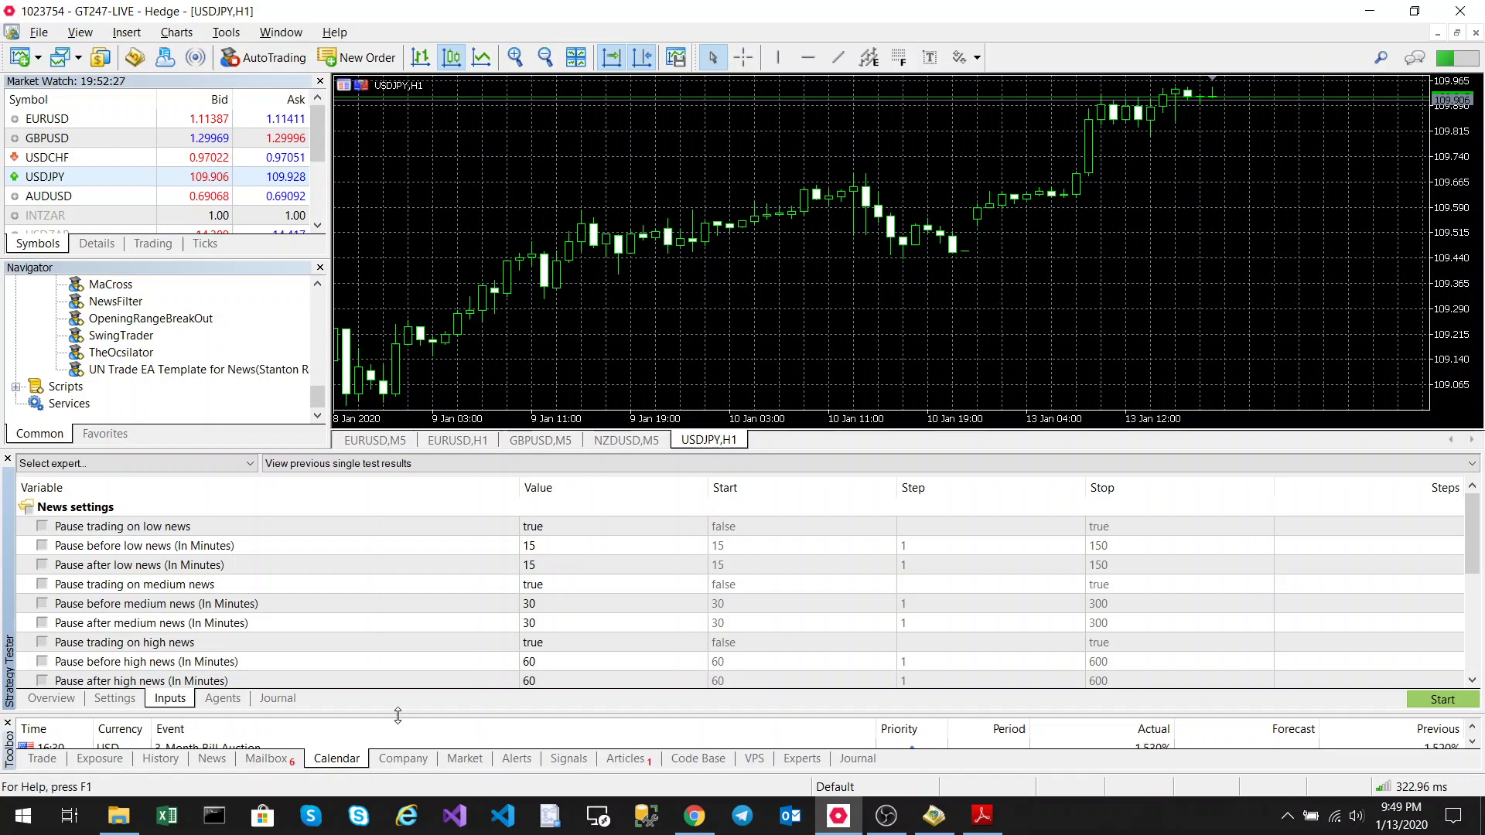
pyautogui.moveTo(437, 713); pyautogui.dragTo(447, 515)
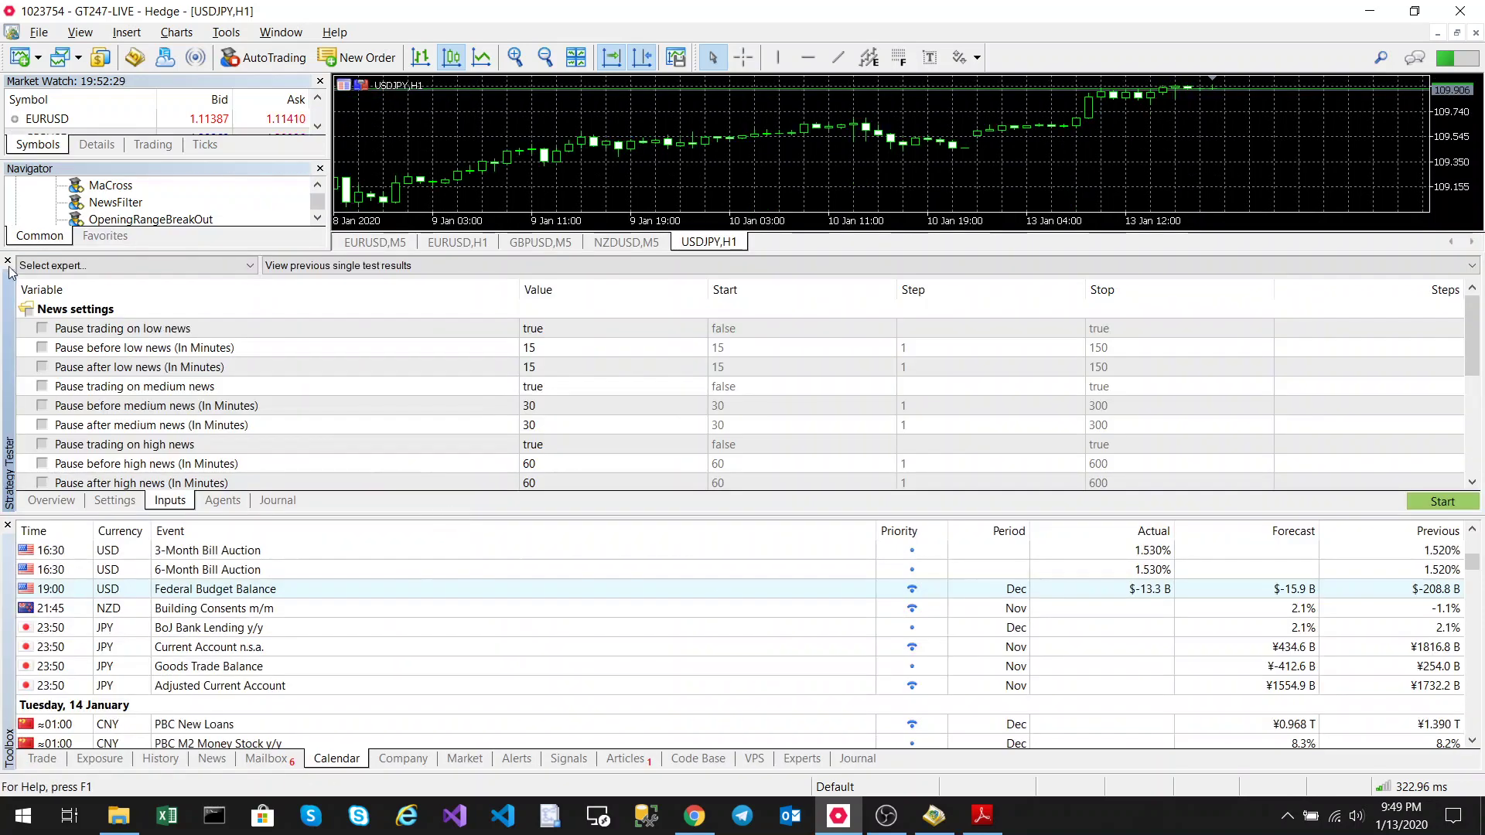
pyautogui.click(6, 263)
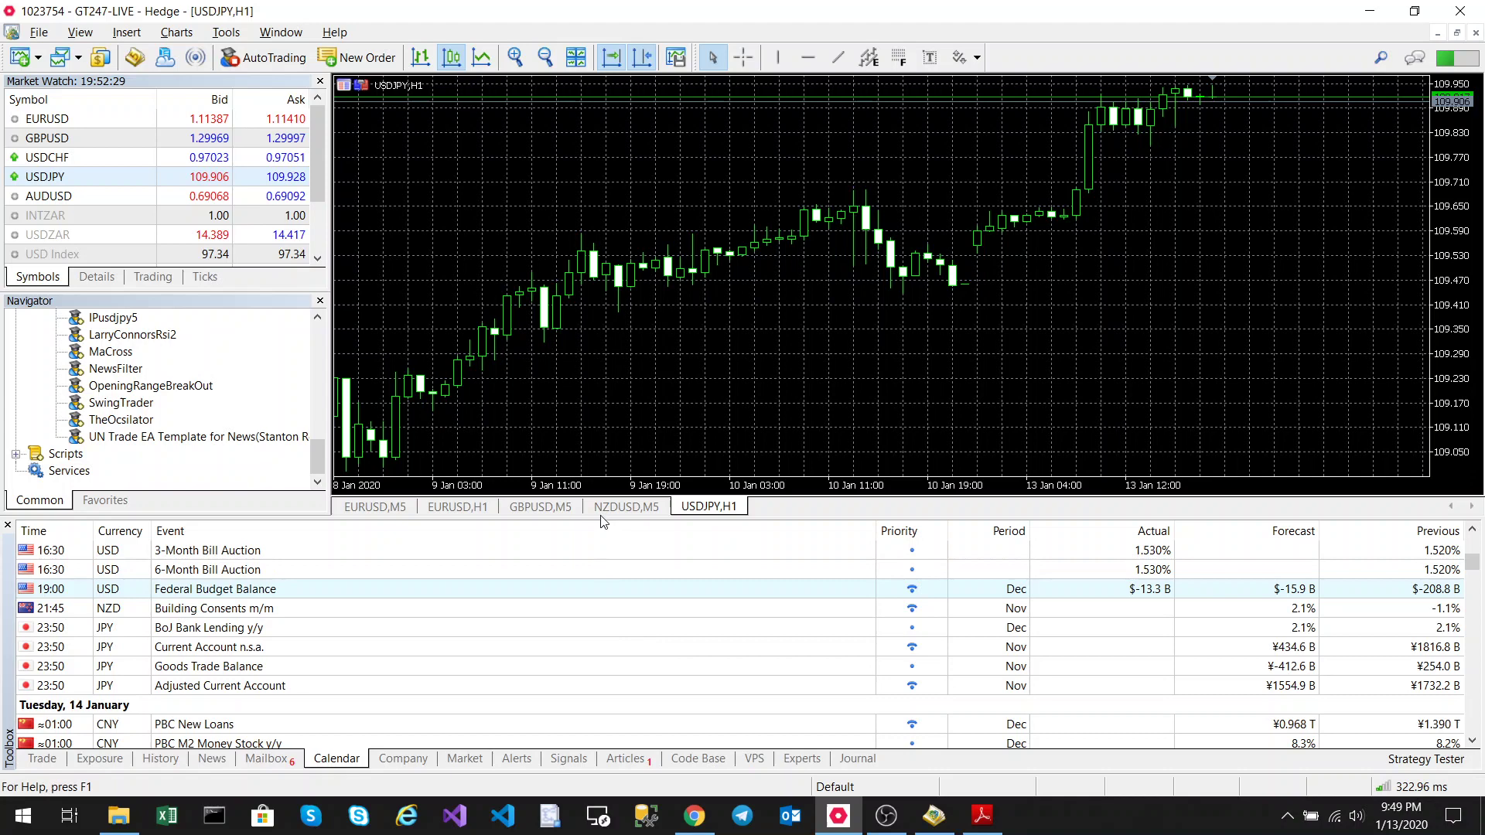
pyautogui.moveTo(601, 512); pyautogui.dragTo(602, 464)
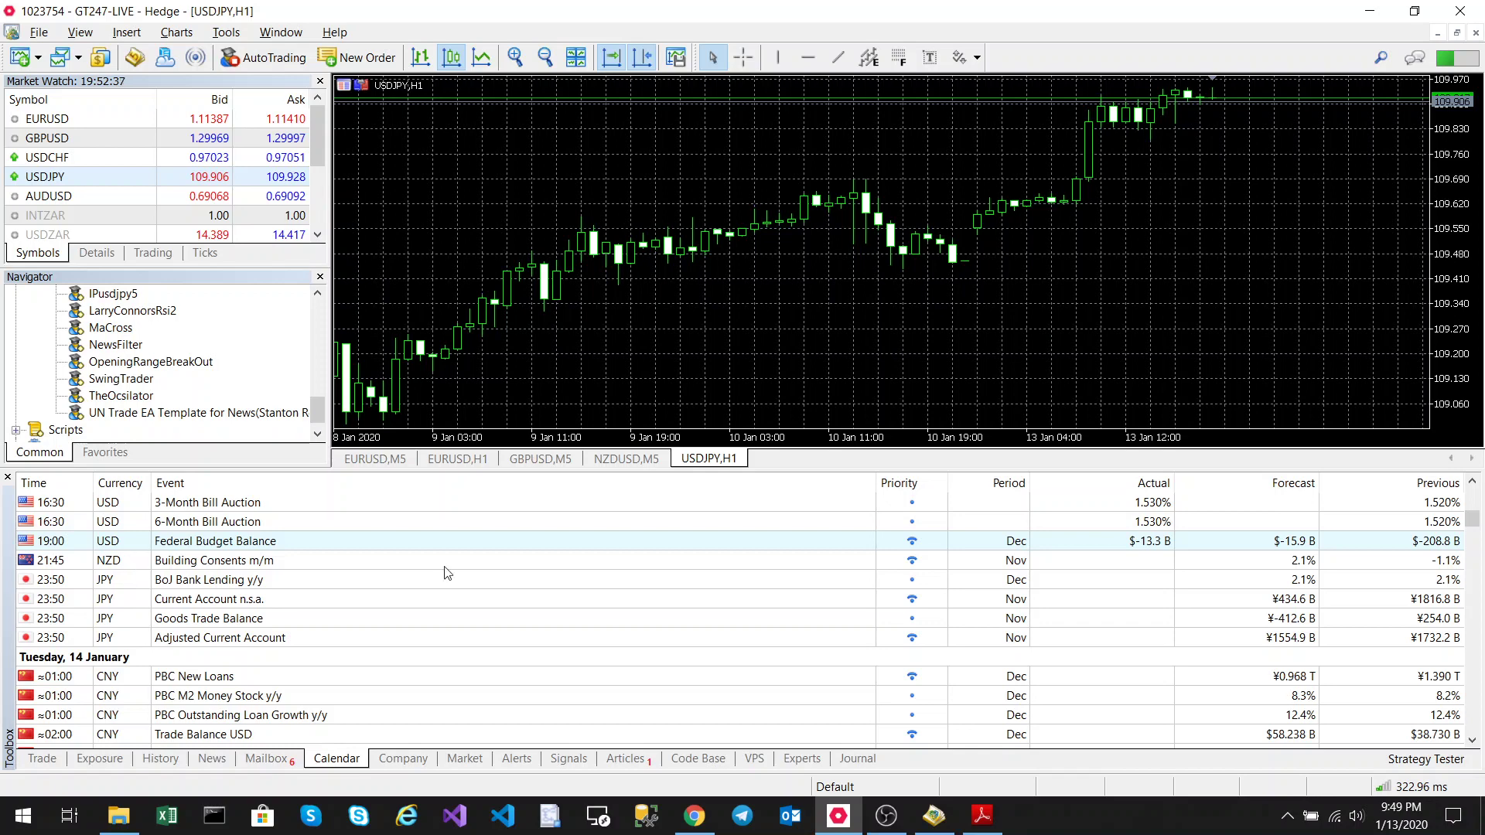
pyautogui.moveTo(641, 469); pyautogui.dragTo(648, 597)
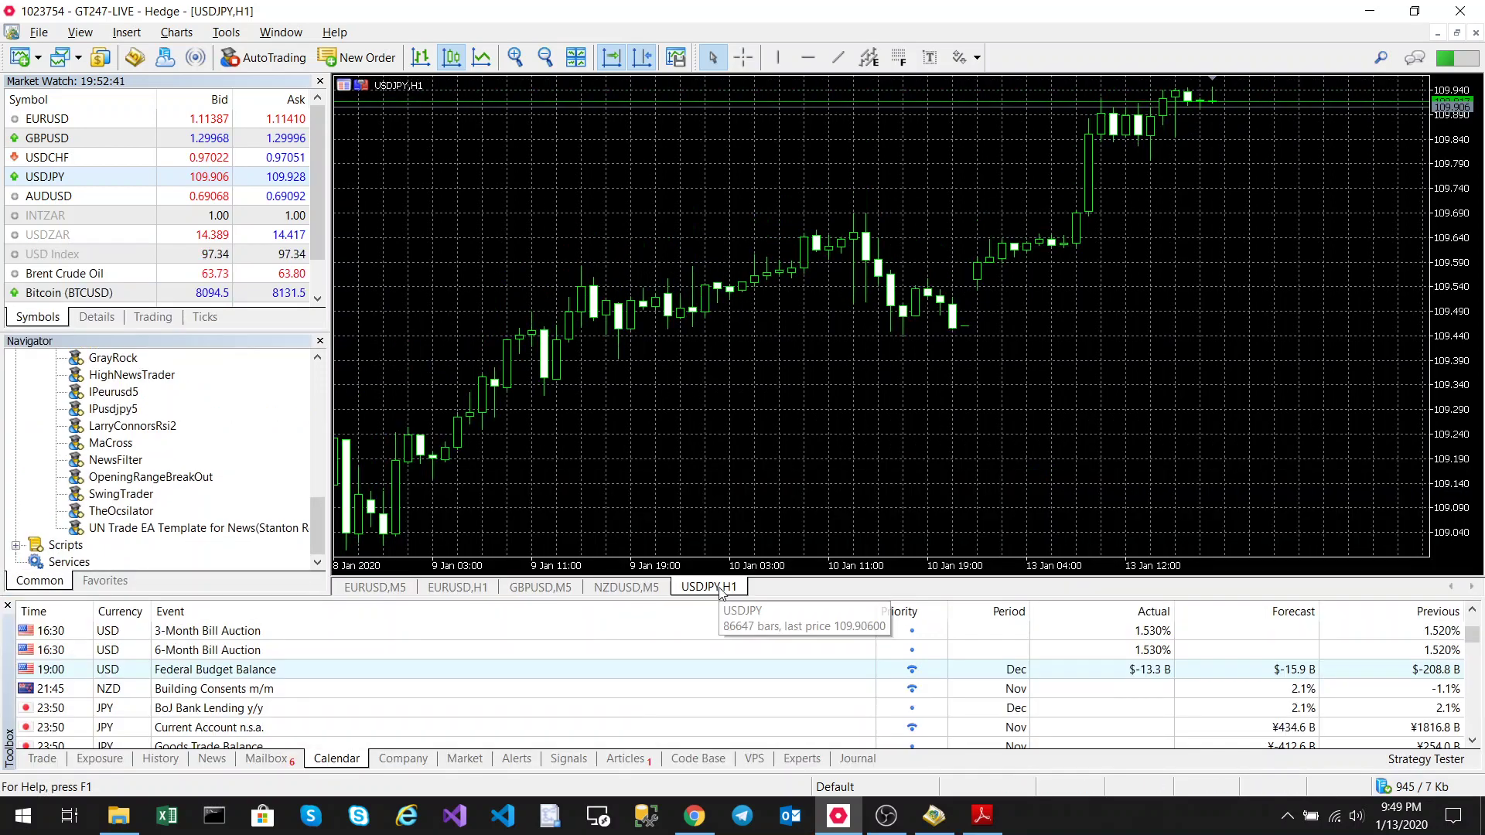
# Step: Switch the NZDUSD chart from M5 to the 1 Hour timeframe, then return to USDJPY H1
pyautogui.click(650, 590)
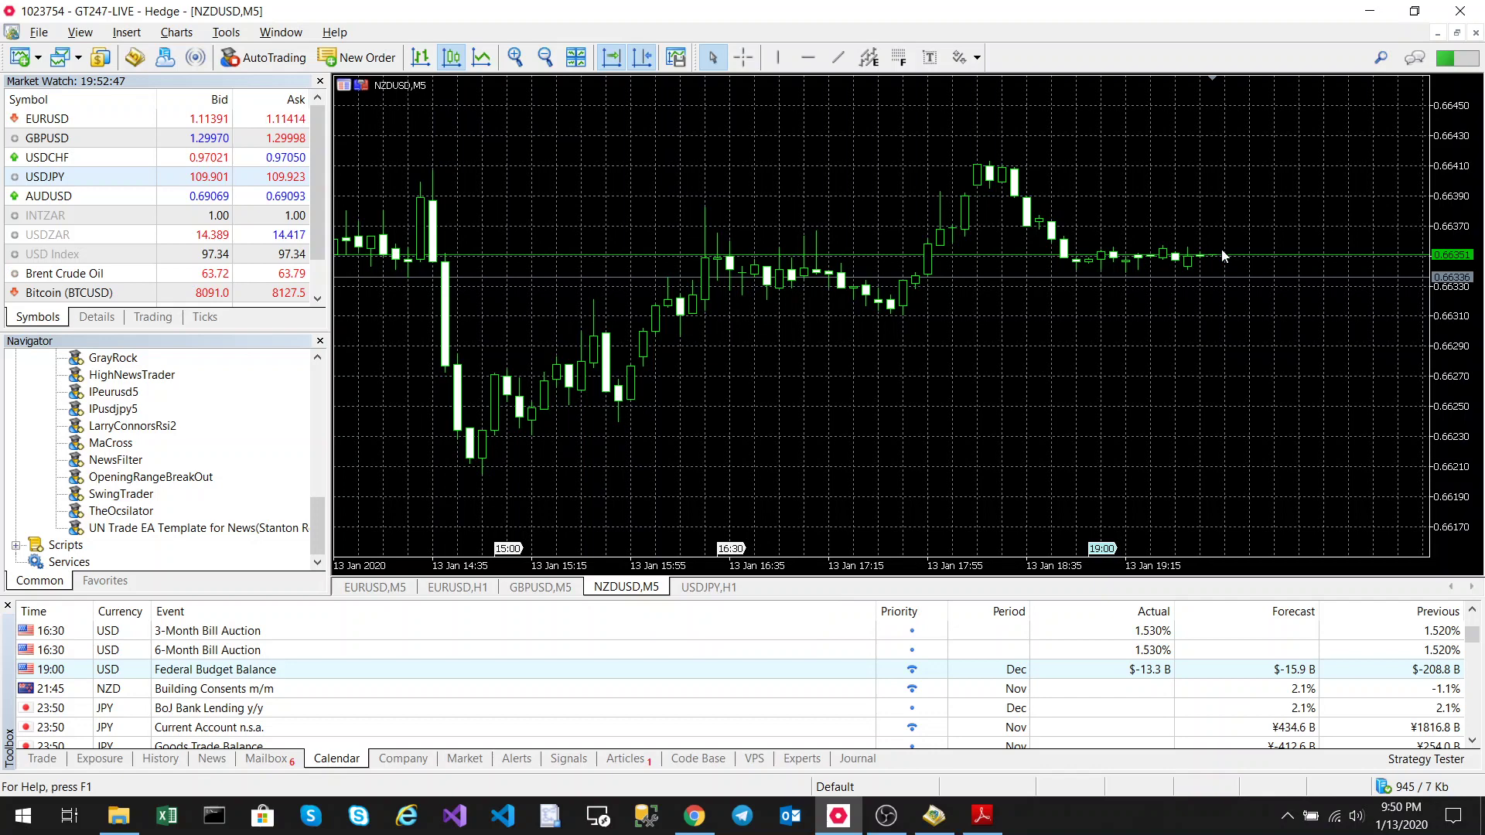
pyautogui.rightClick(1125, 172)
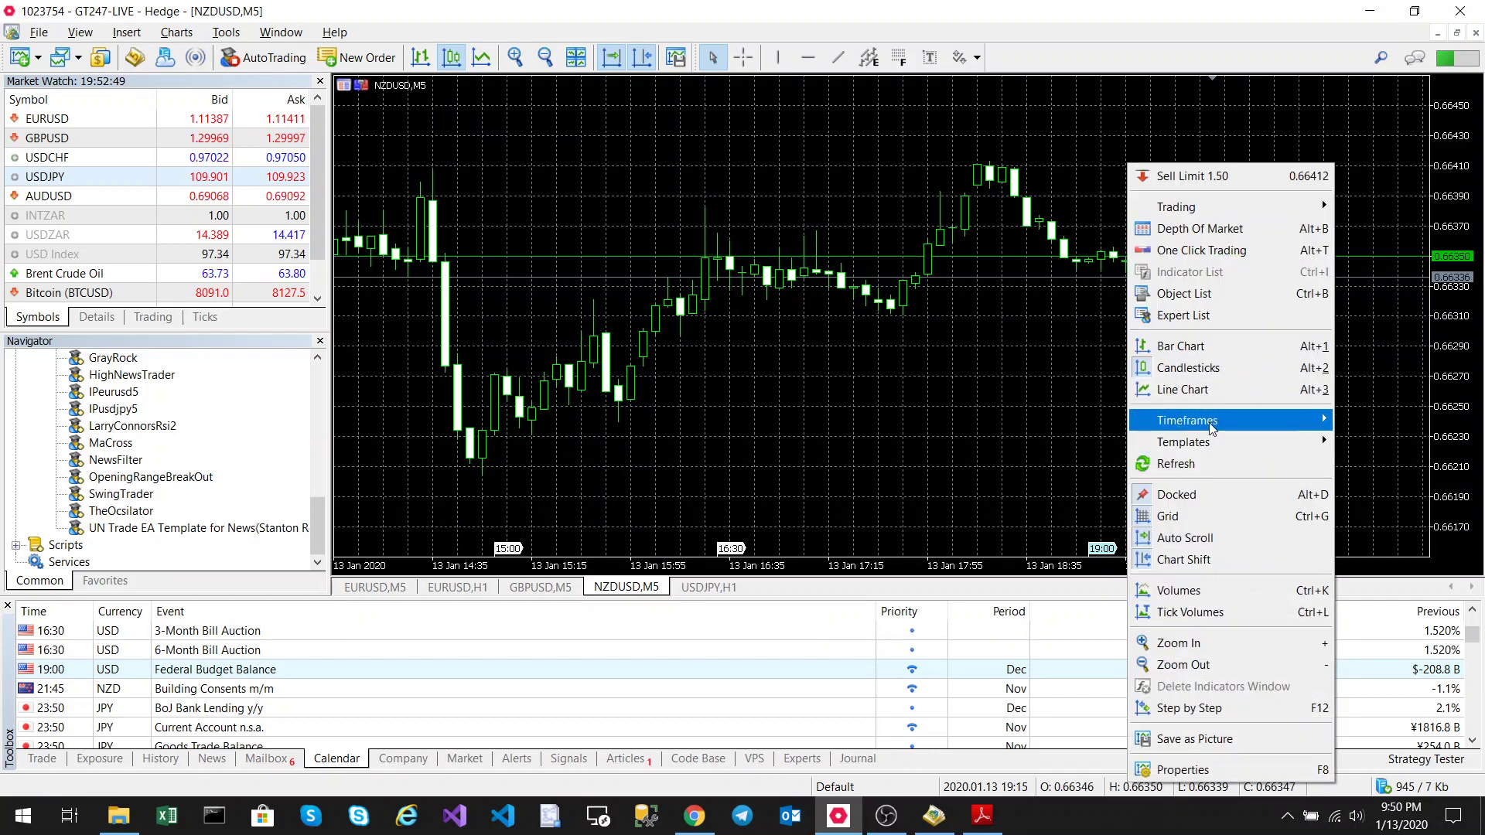
pyautogui.moveTo(1213, 429)
pyautogui.click(1381, 537)
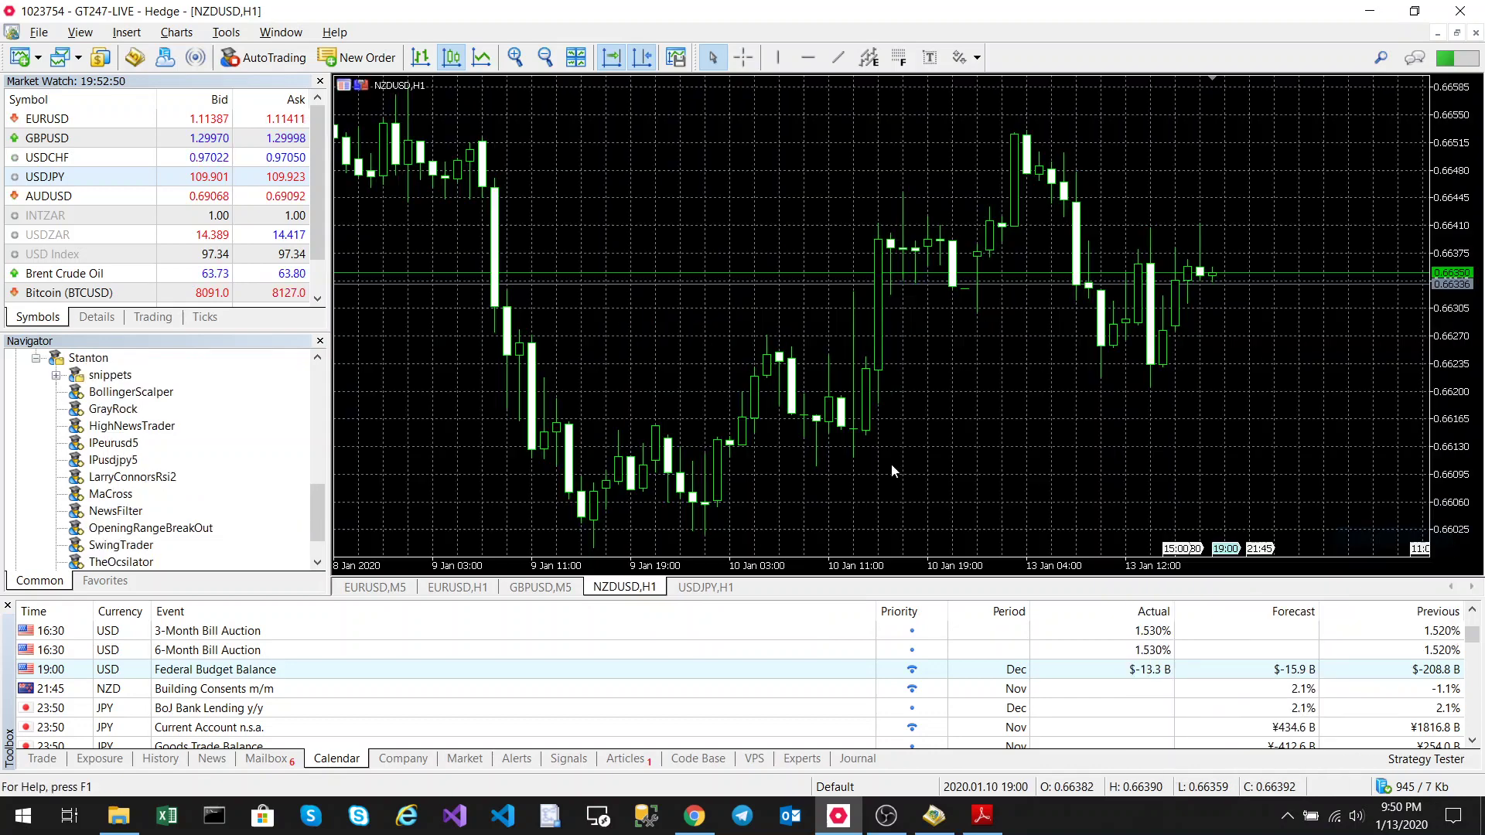
pyautogui.click(711, 587)
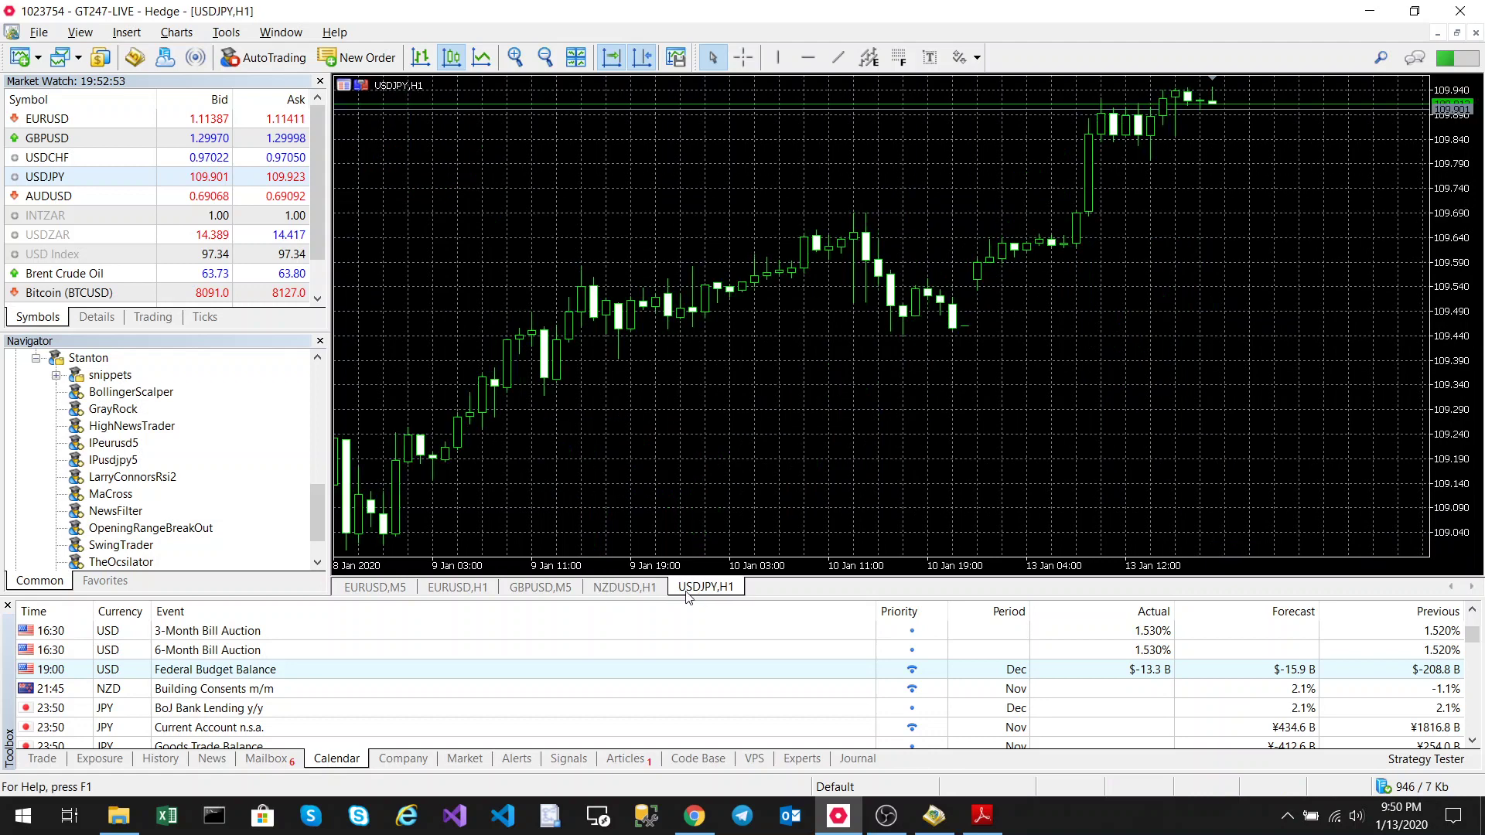
pyautogui.scroll(-1, 229, 476)
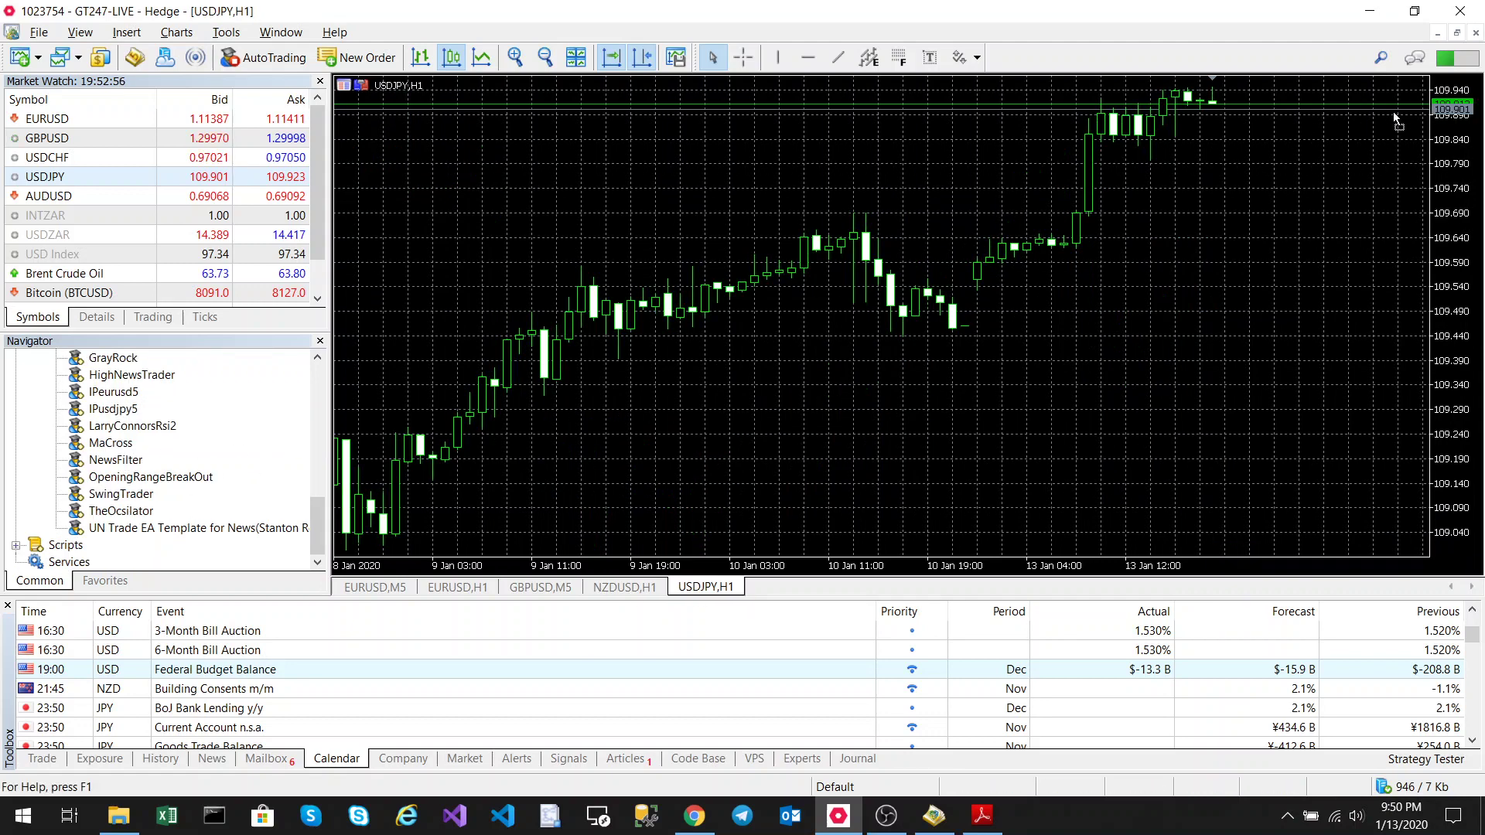
# Step: Attach NewsFilter to the USDJPY chart and set its GMT time zone input to 0
pyautogui.moveTo(1396, 120); pyautogui.dragTo(1397, 120)
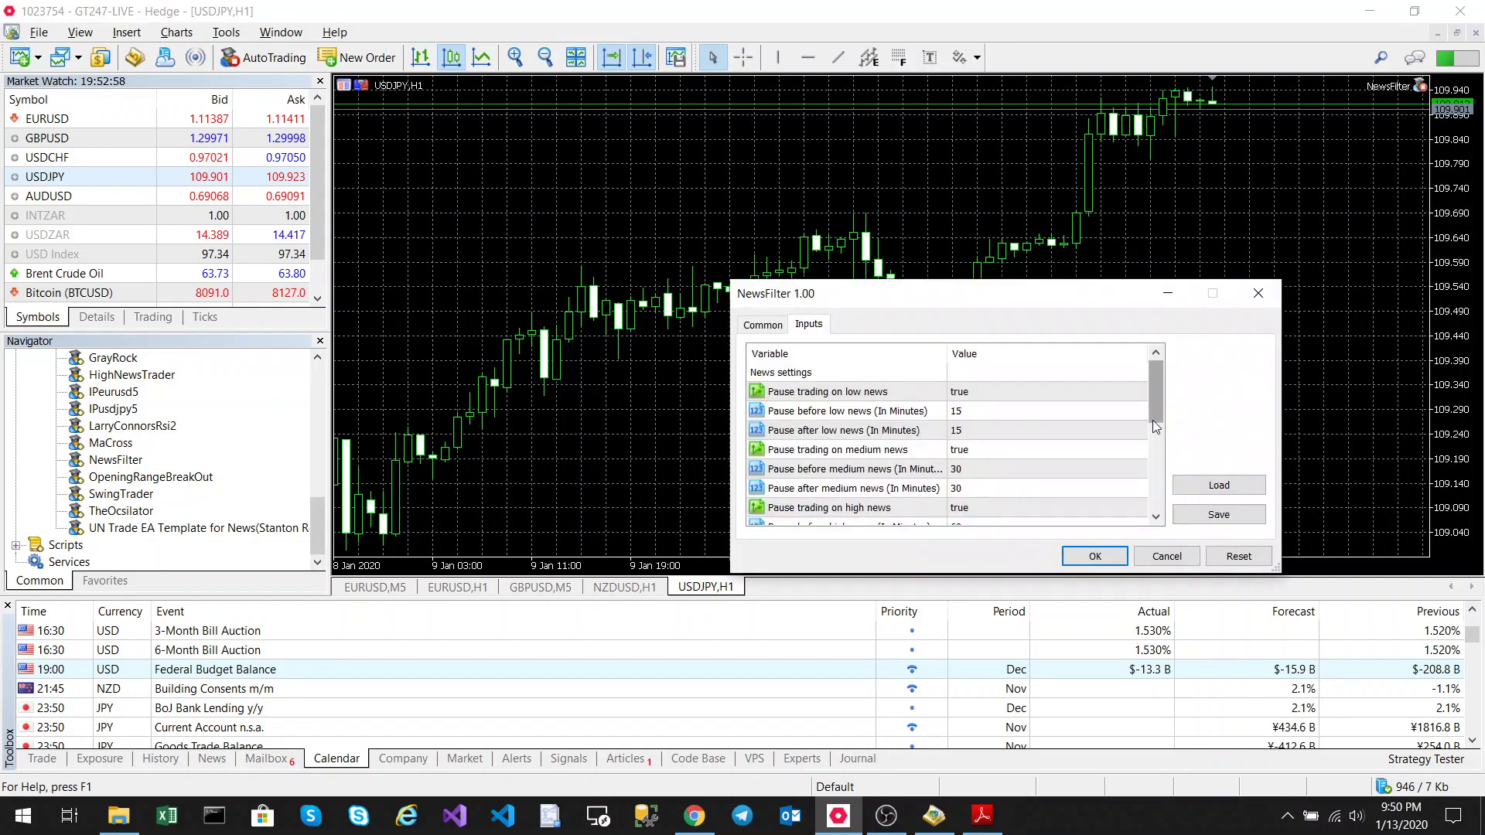
pyautogui.moveTo(1160, 399); pyautogui.dragTo(1161, 482)
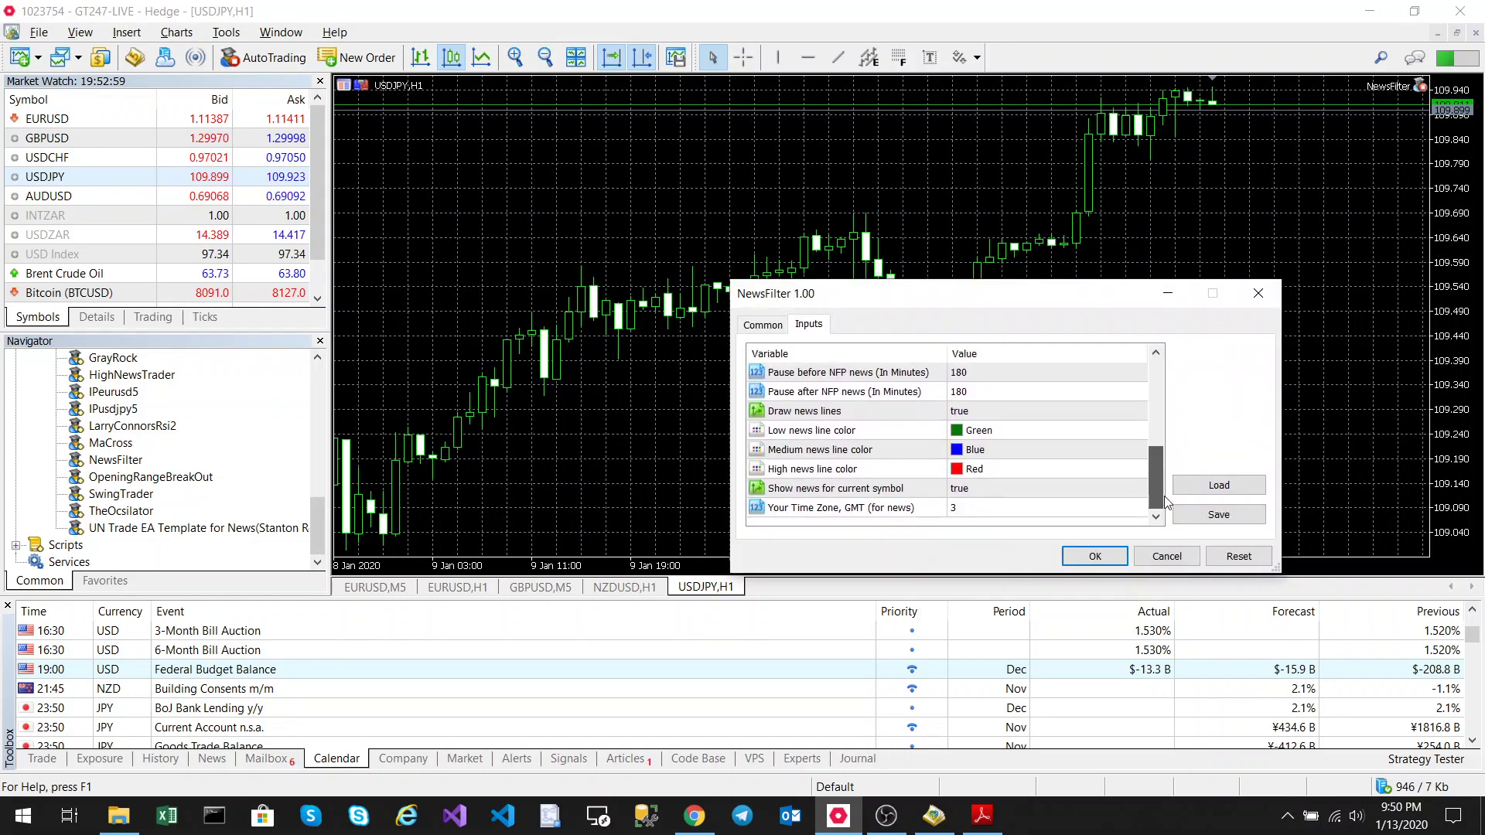
pyautogui.click(989, 508)
pyautogui.click(988, 507)
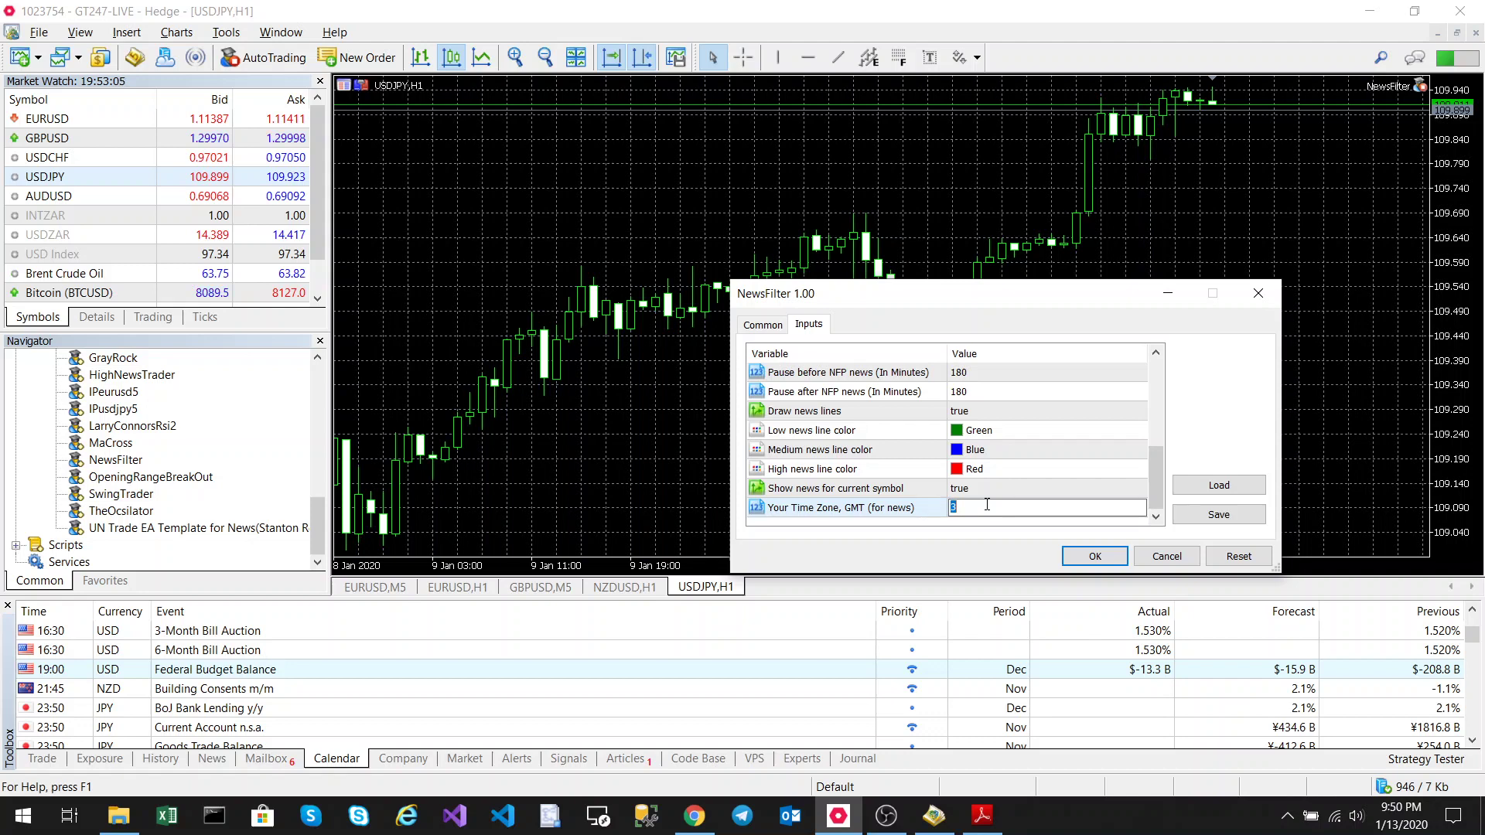
pyautogui.write('0')
pyautogui.click(1091, 566)
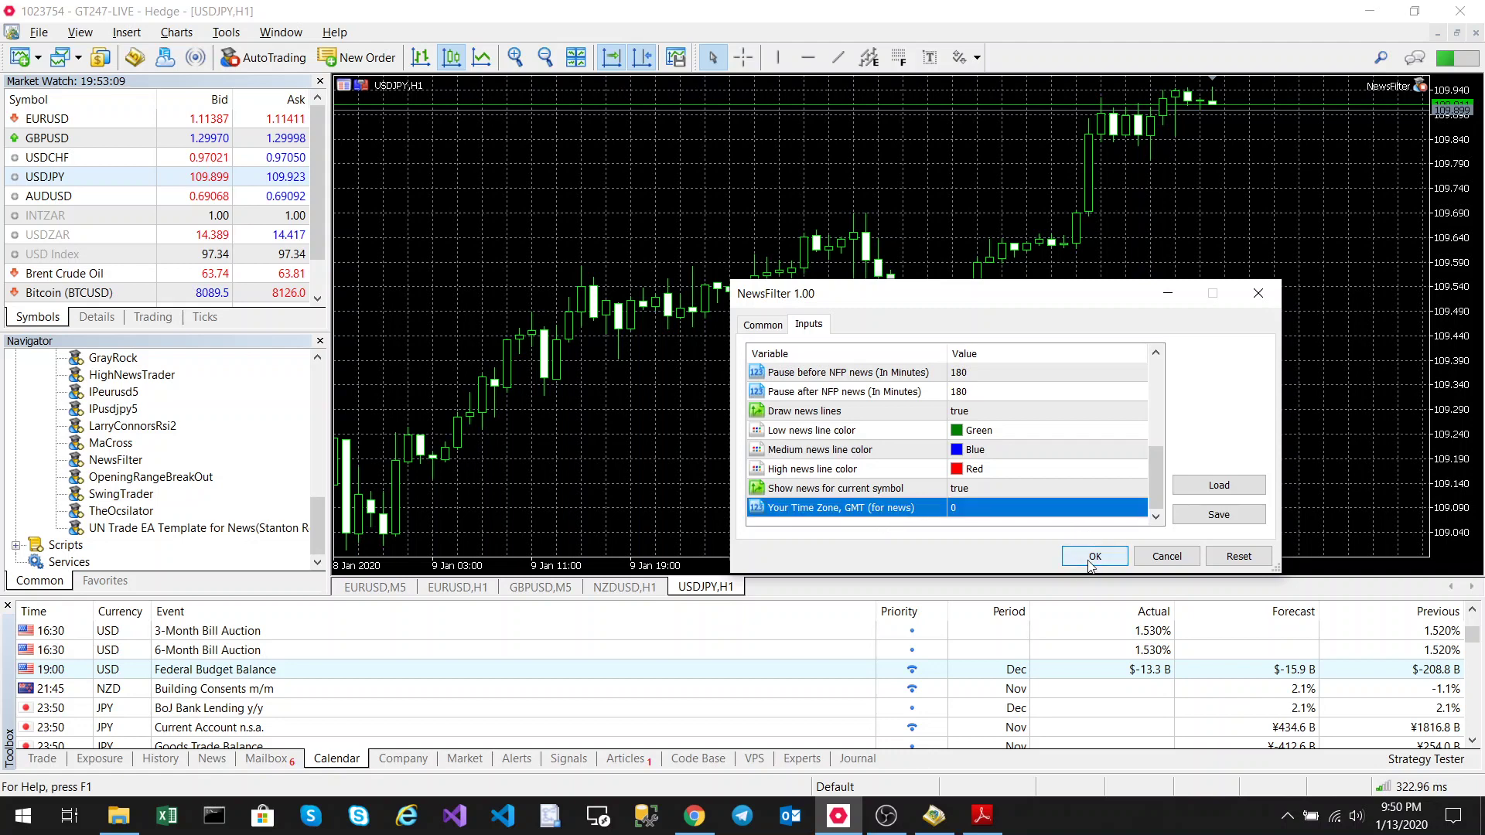
# Step: Scroll the inputs to check the 180-minute NFP pauses and low, medium, high news line colours
pyautogui.scroll(5, 1088, 461)
pyautogui.scroll(-4, 1088, 461)
pyautogui.scroll(4, 1088, 461)
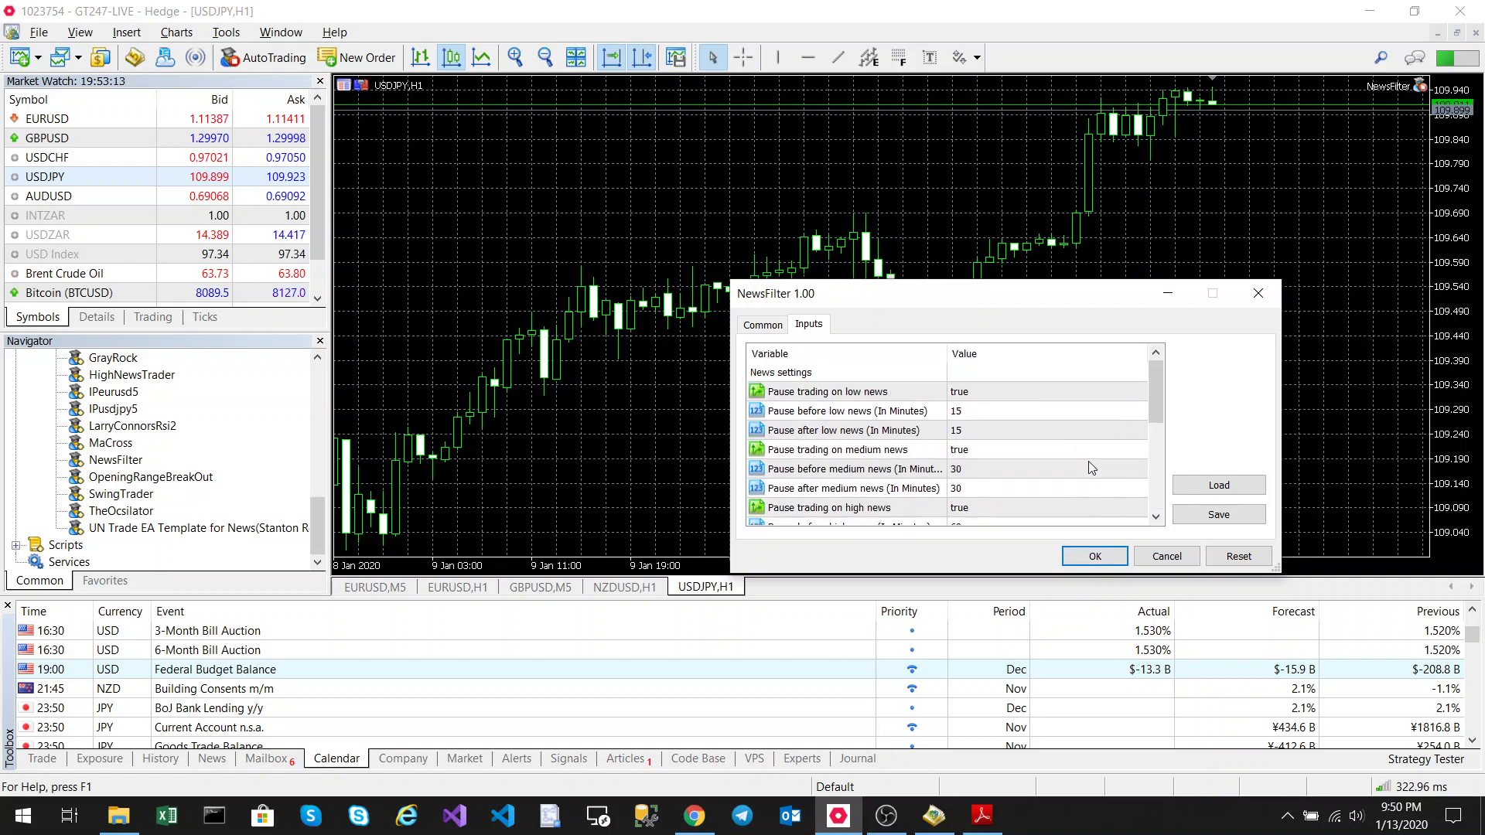
pyautogui.scroll(-1, 992, 464)
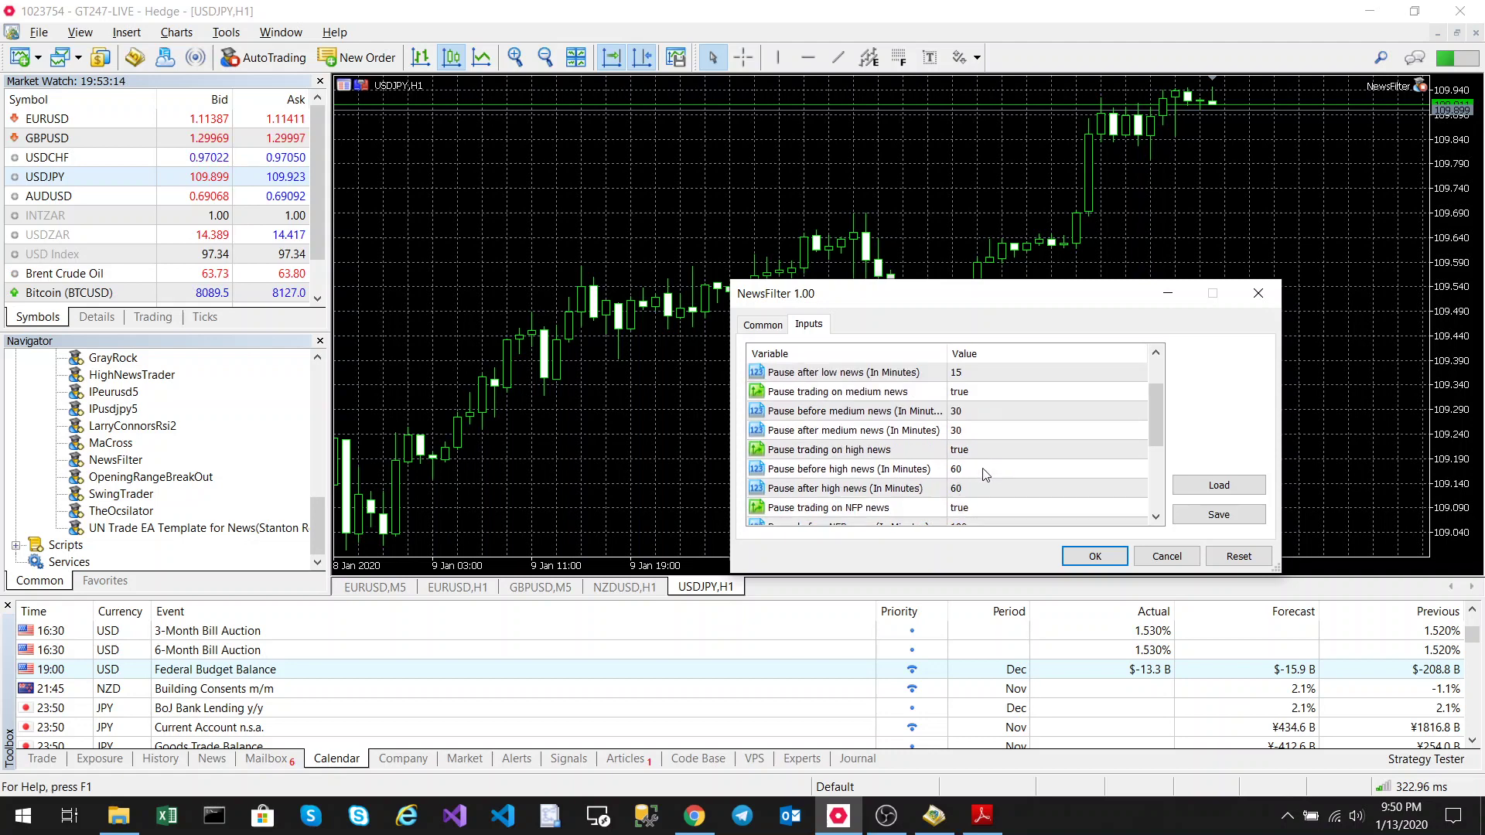
pyautogui.scroll(1, 993, 430)
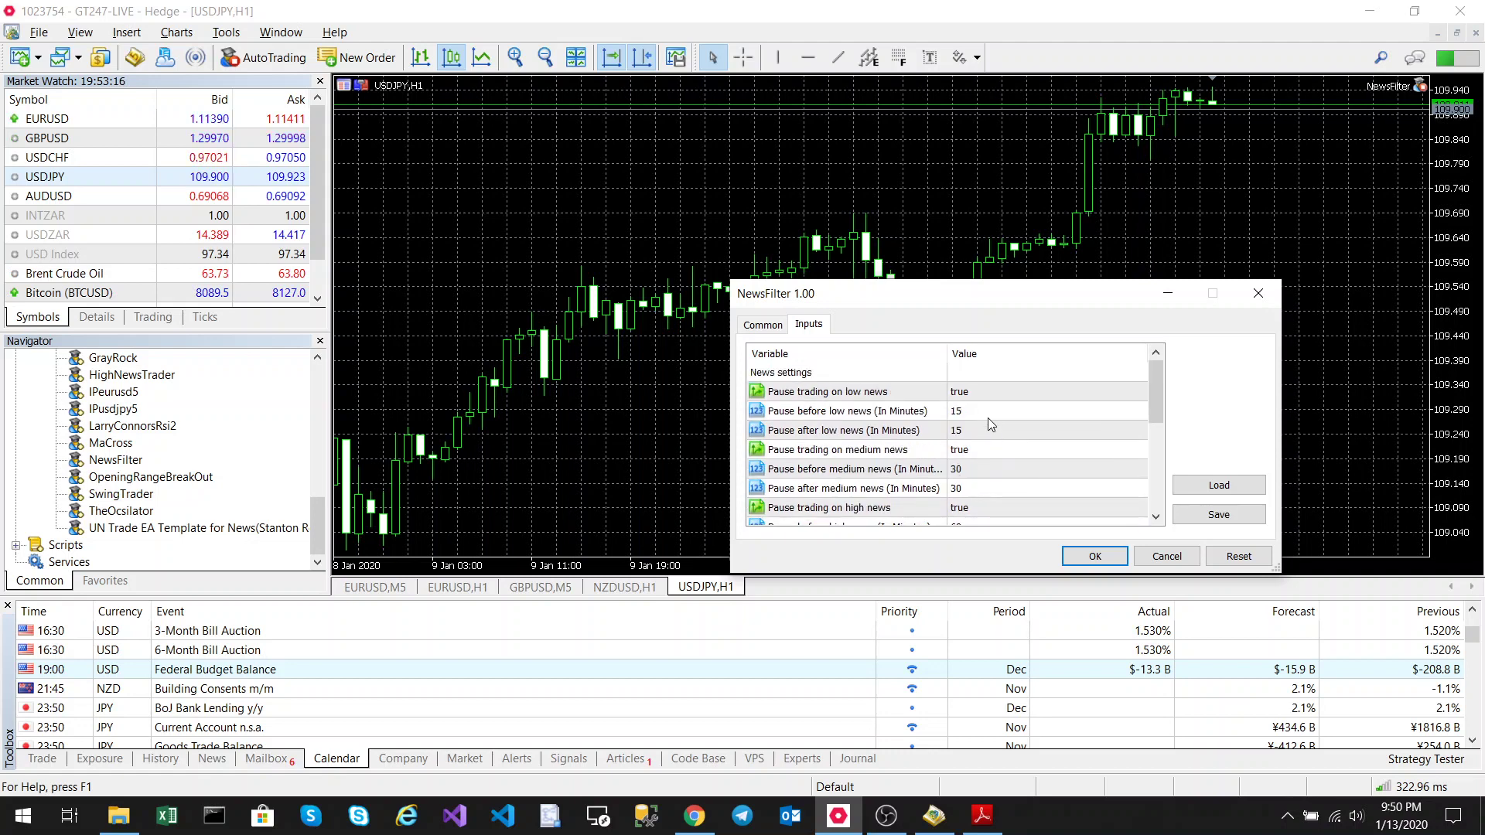
pyautogui.scroll(-1, 987, 418)
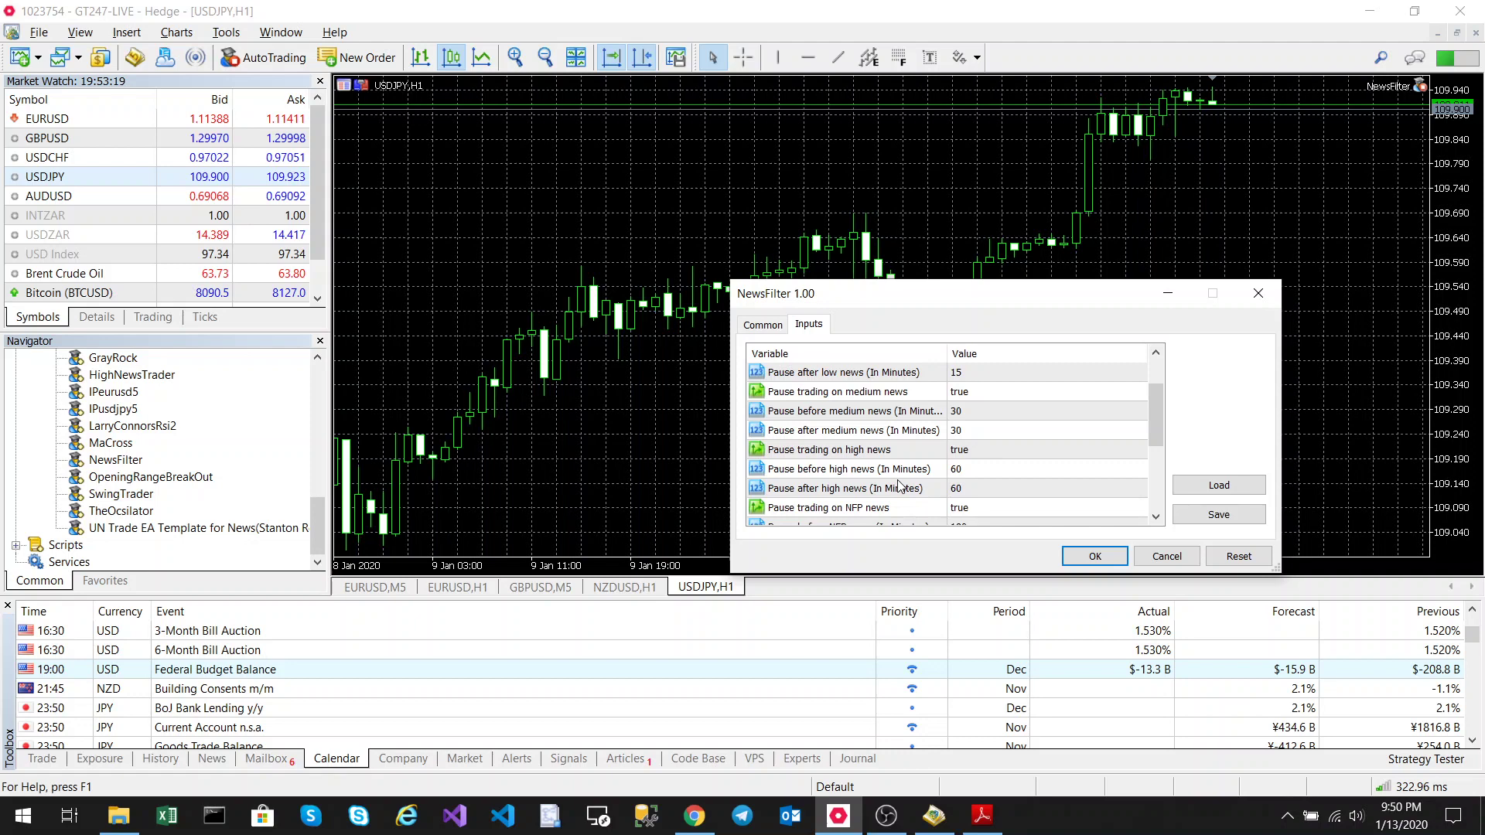
pyautogui.scroll(-2, 1003, 487)
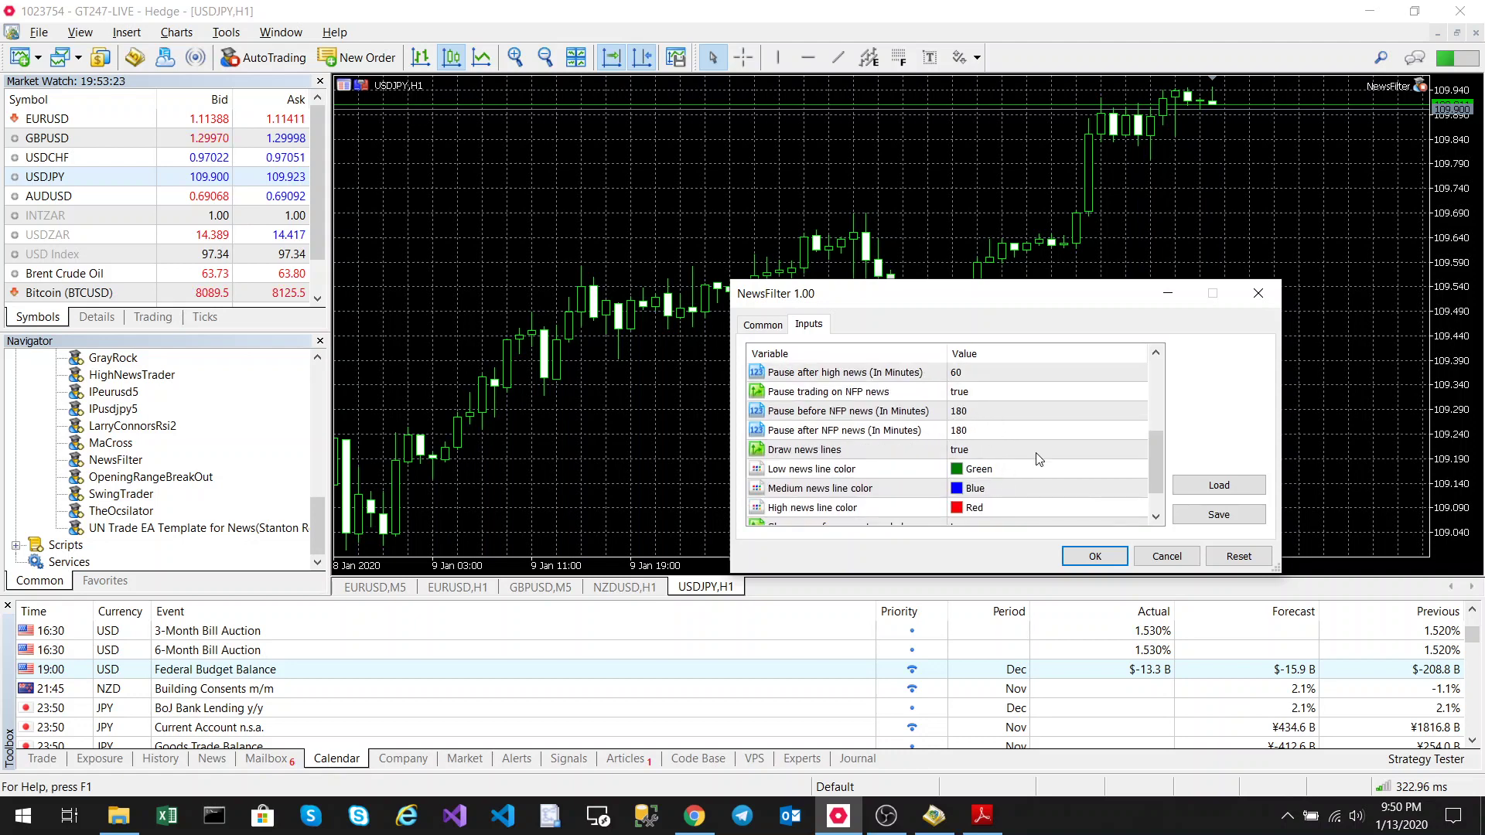
# Step: Confirm NewsFilter on USDJPY, compress the price scale, and reopen the EA's Properties
pyautogui.click(1095, 556)
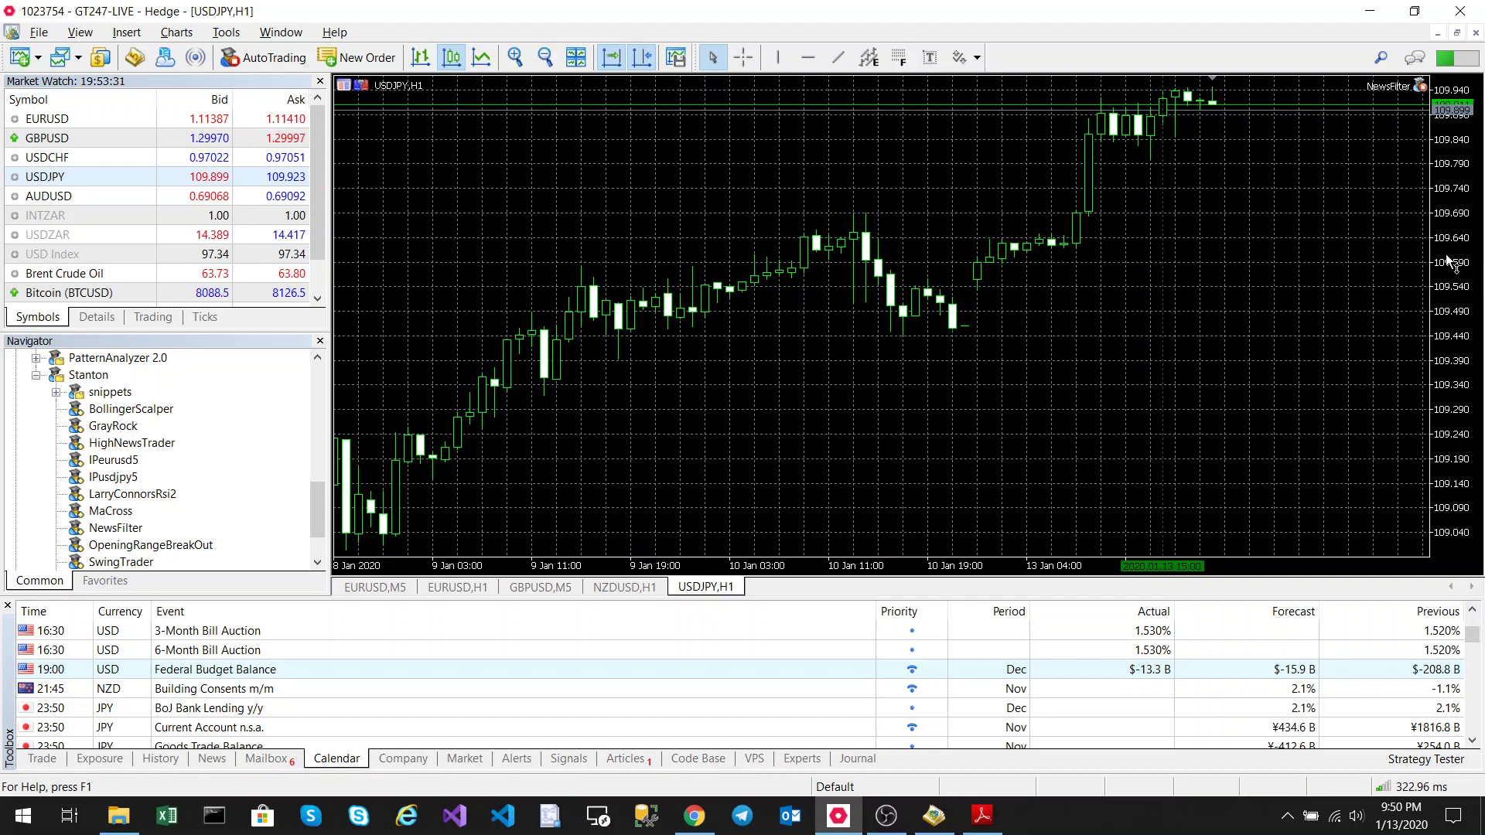
pyautogui.moveTo(1449, 279)
pyautogui.mouseDown()
pyautogui.moveTo(1450, 292)
pyautogui.moveTo(1449, 277)
pyautogui.mouseUp()
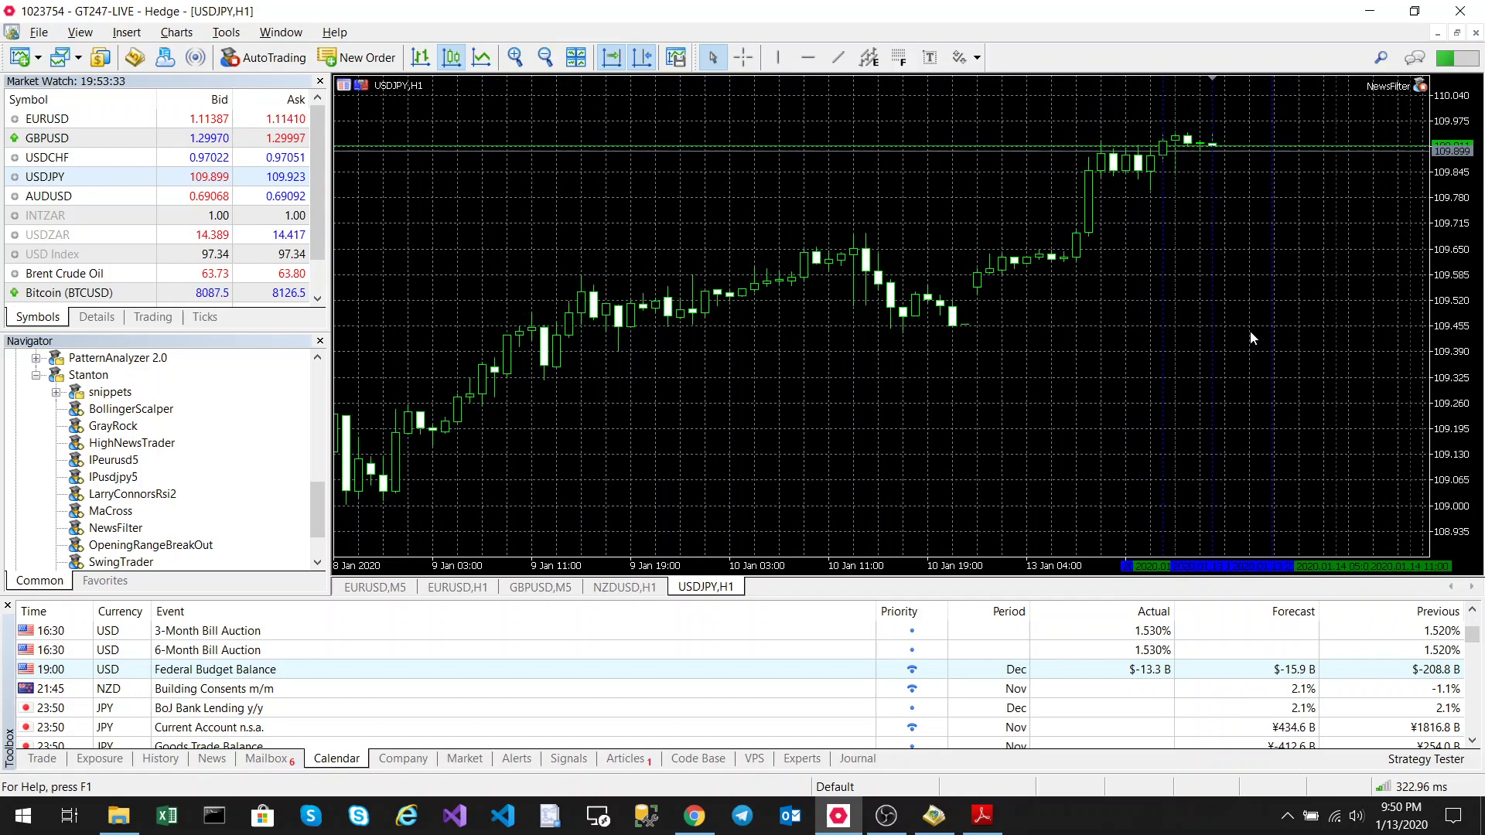
pyautogui.moveTo(1215, 339)
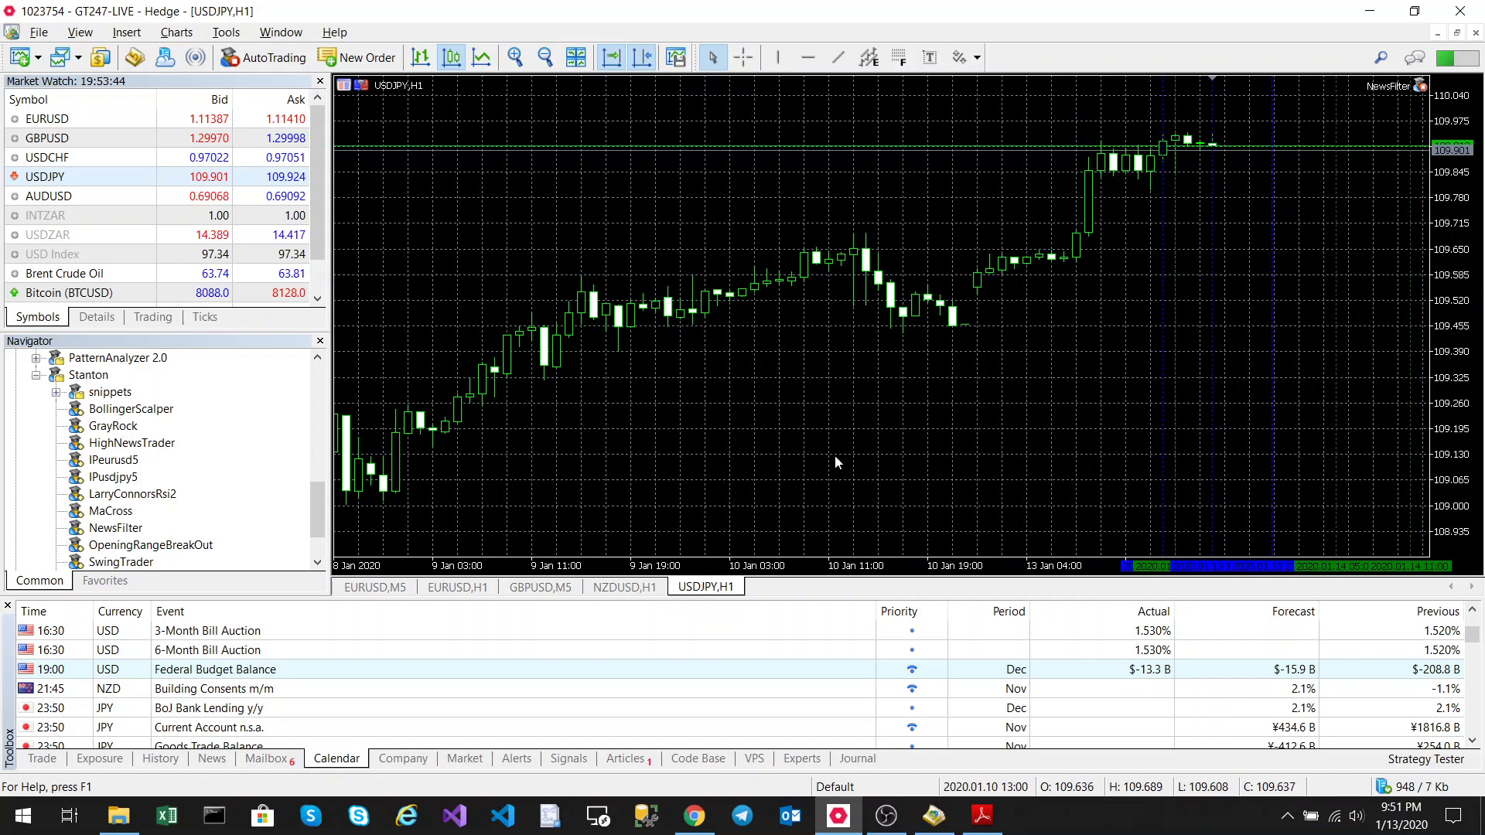
pyautogui.rightClick(1422, 91)
pyautogui.click(1392, 100)
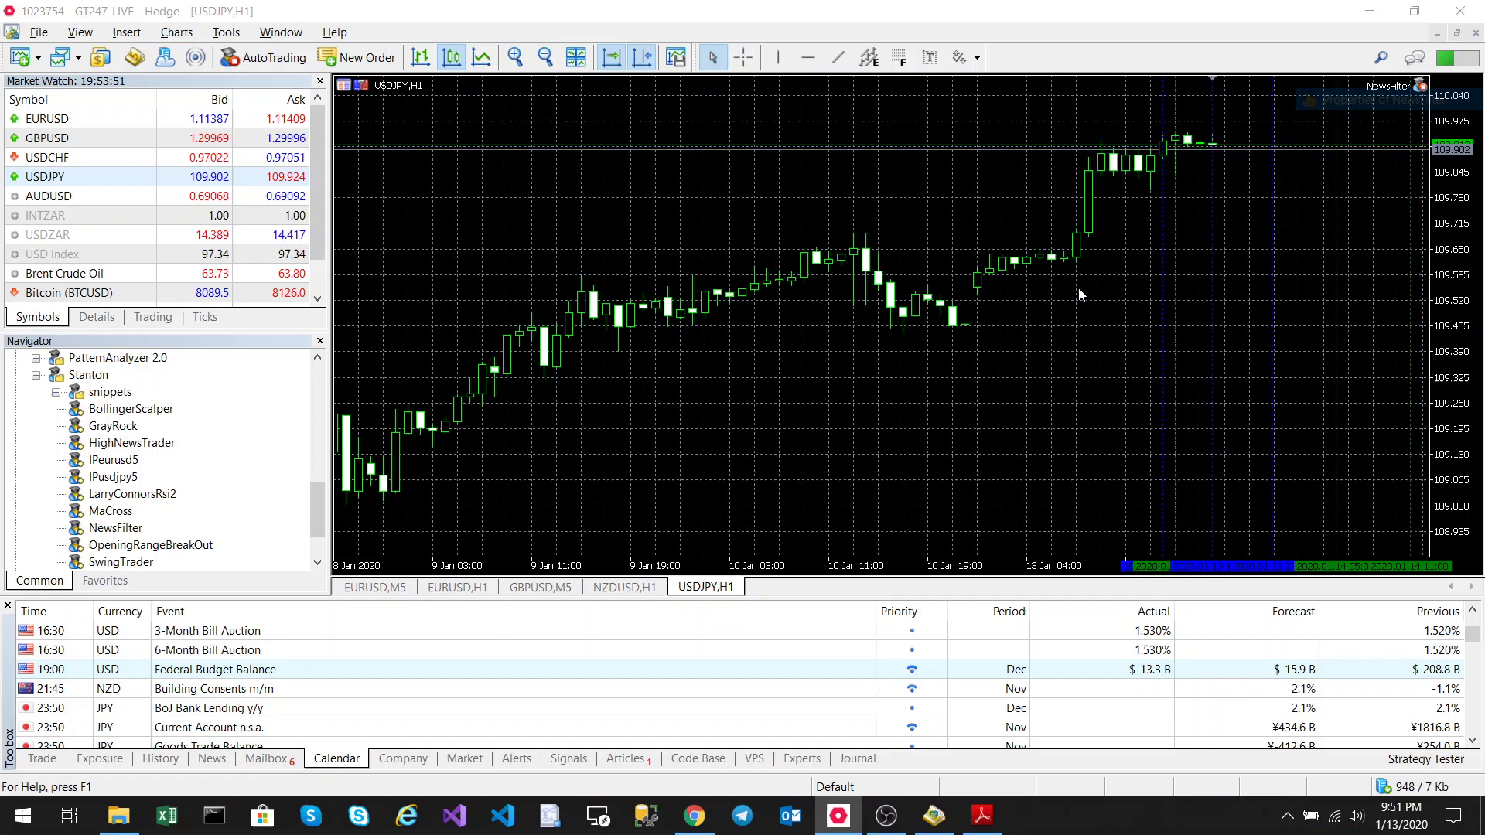
# Step: Set Pause before and after low and medium news to 180 minutes
pyautogui.doubleClick(1008, 410)
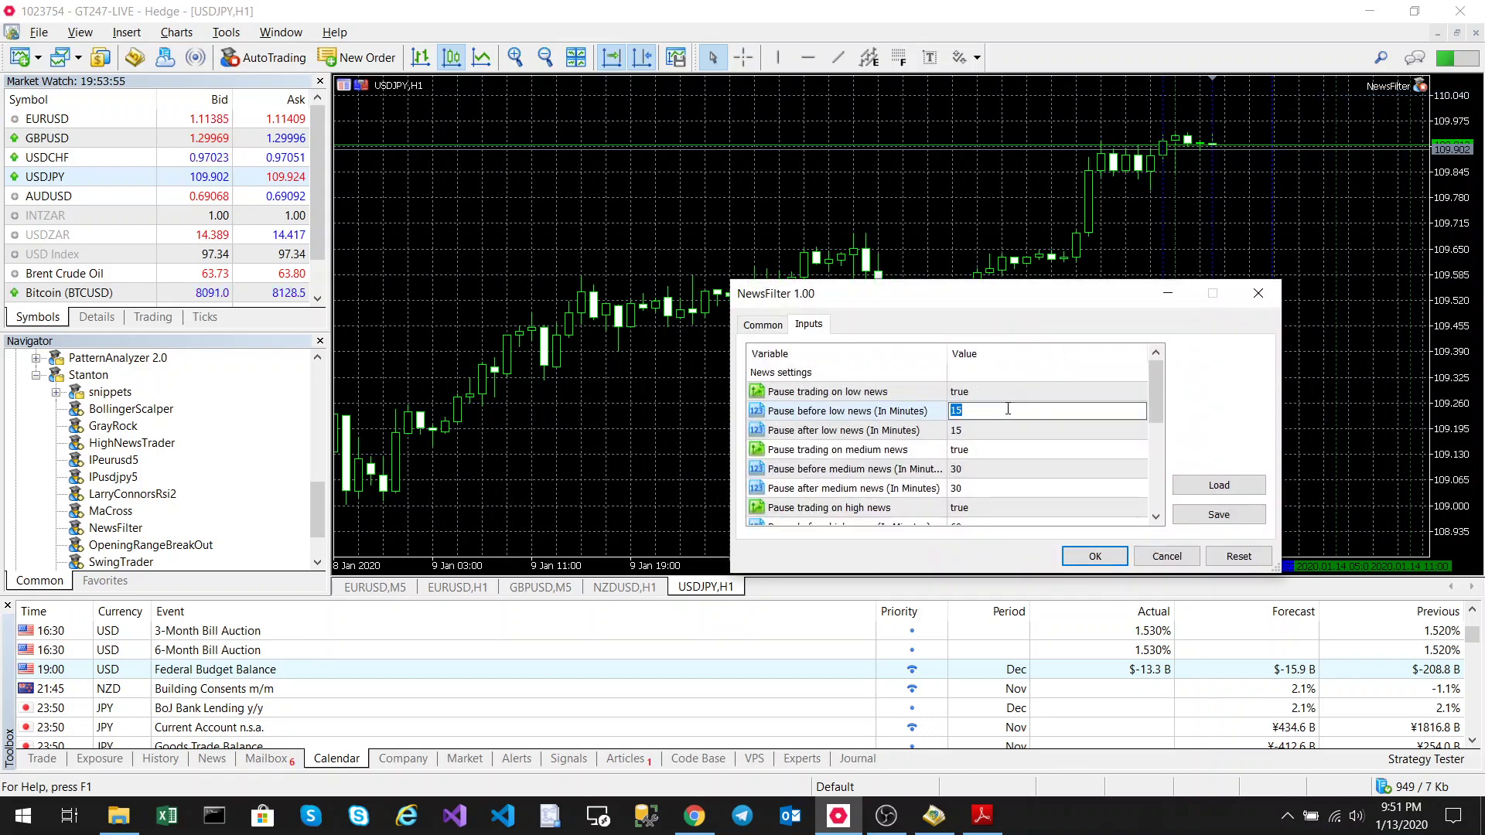
pyautogui.write('180')
pyautogui.doubleClick(1001, 427)
pyautogui.write('180')
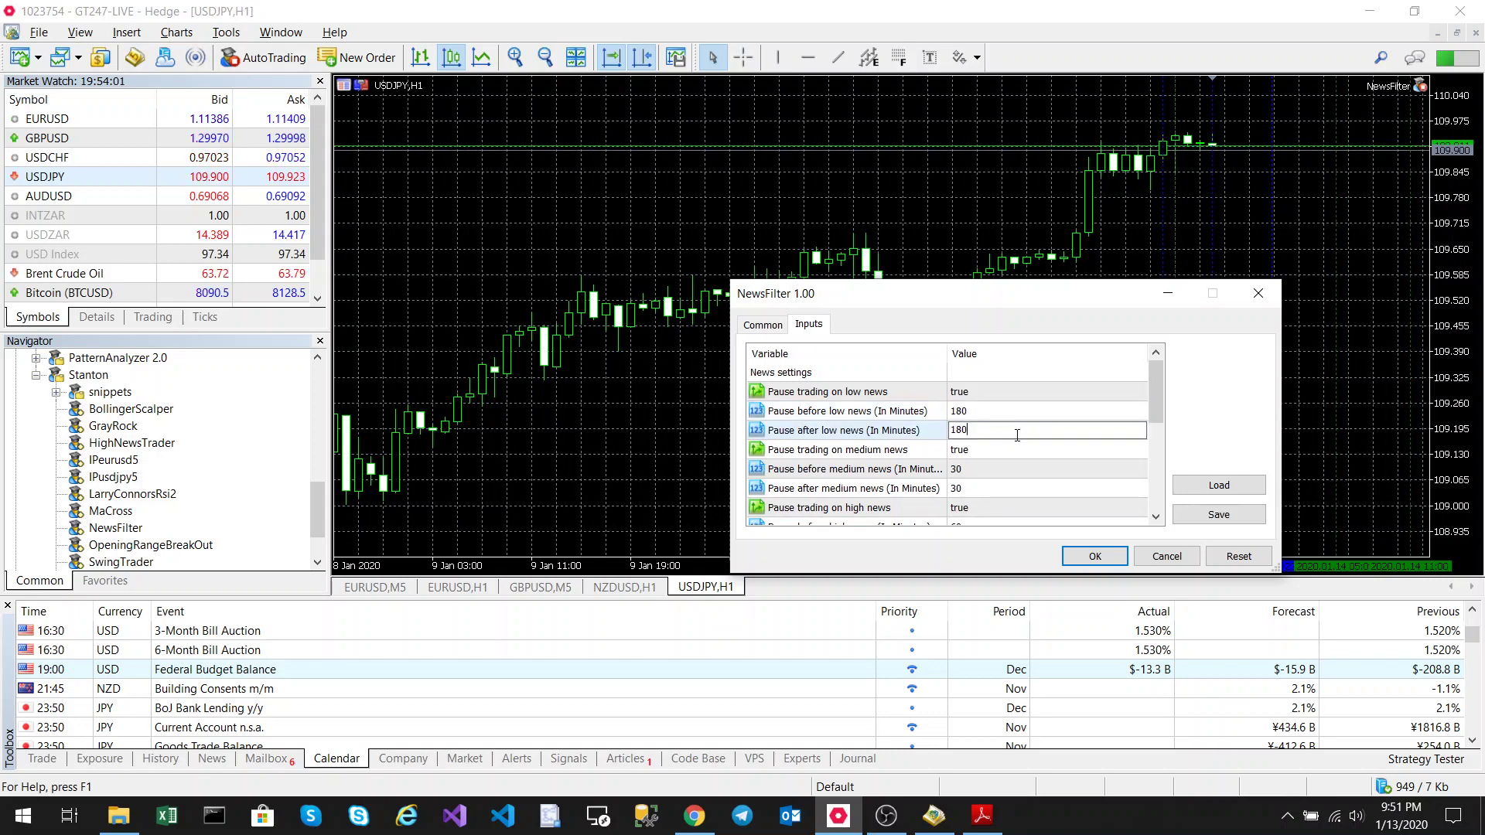
pyautogui.scroll(-1, 1016, 435)
pyautogui.doubleClick(1009, 407)
pyautogui.write('180')
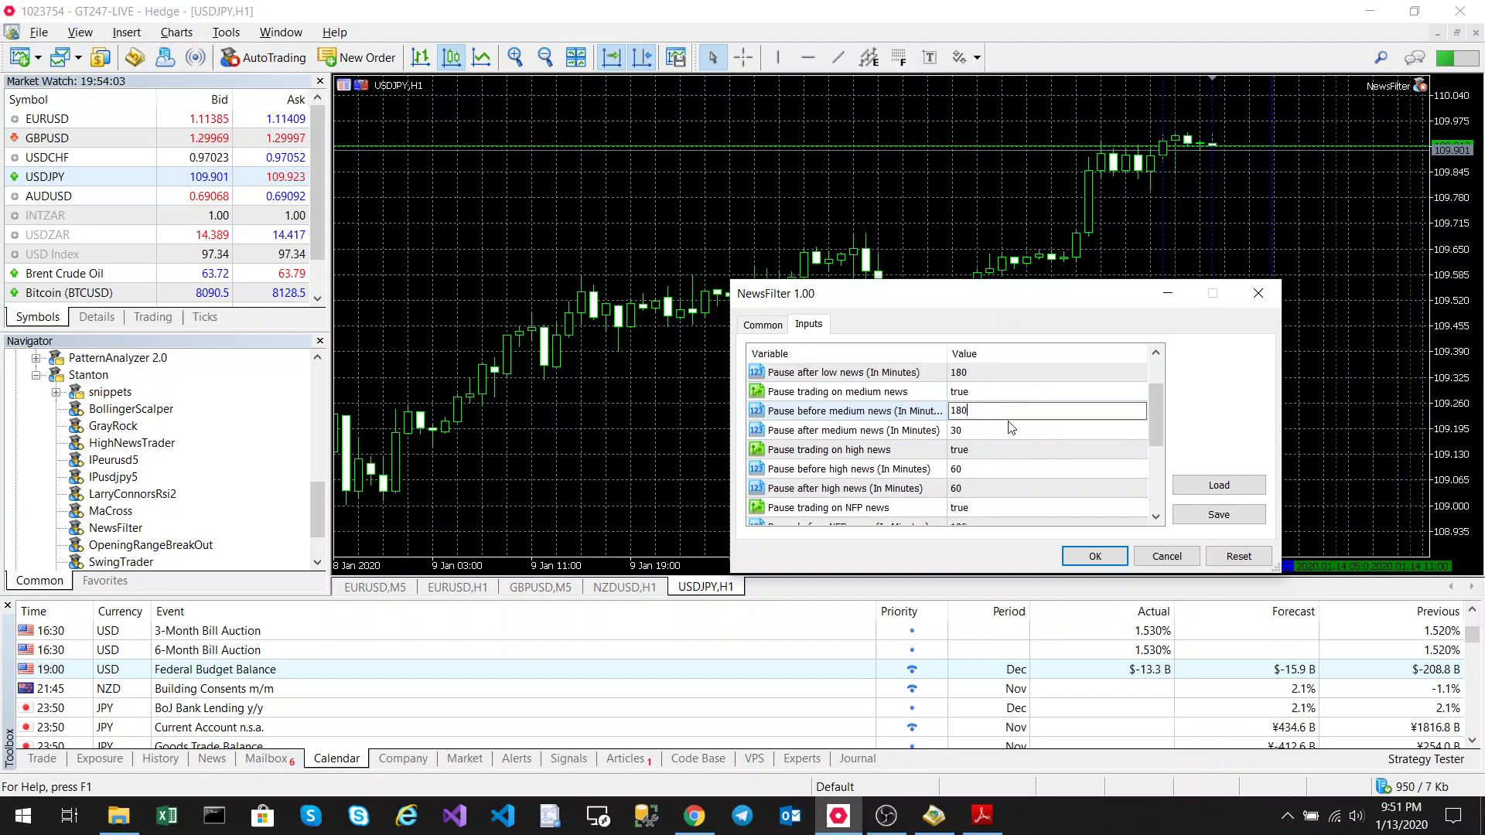
pyautogui.doubleClick(1011, 432)
pyautogui.write('180')
# Step: Set Pause before and after high news to 180 minutes and apply the settings
pyautogui.scroll(-1, 1011, 437)
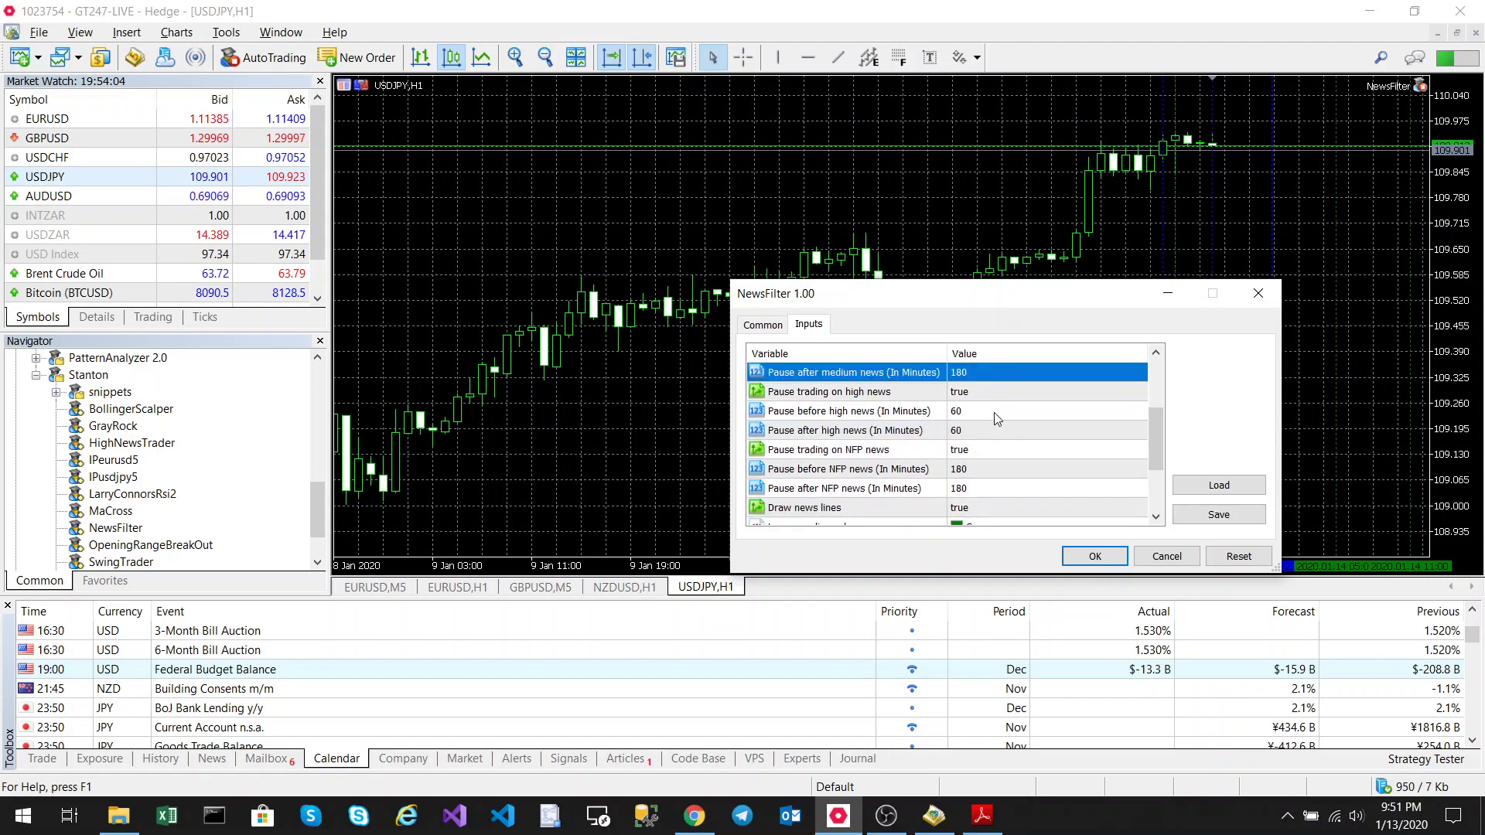
pyautogui.doubleClick(993, 410)
pyautogui.write('180')
pyautogui.doubleClick(1003, 430)
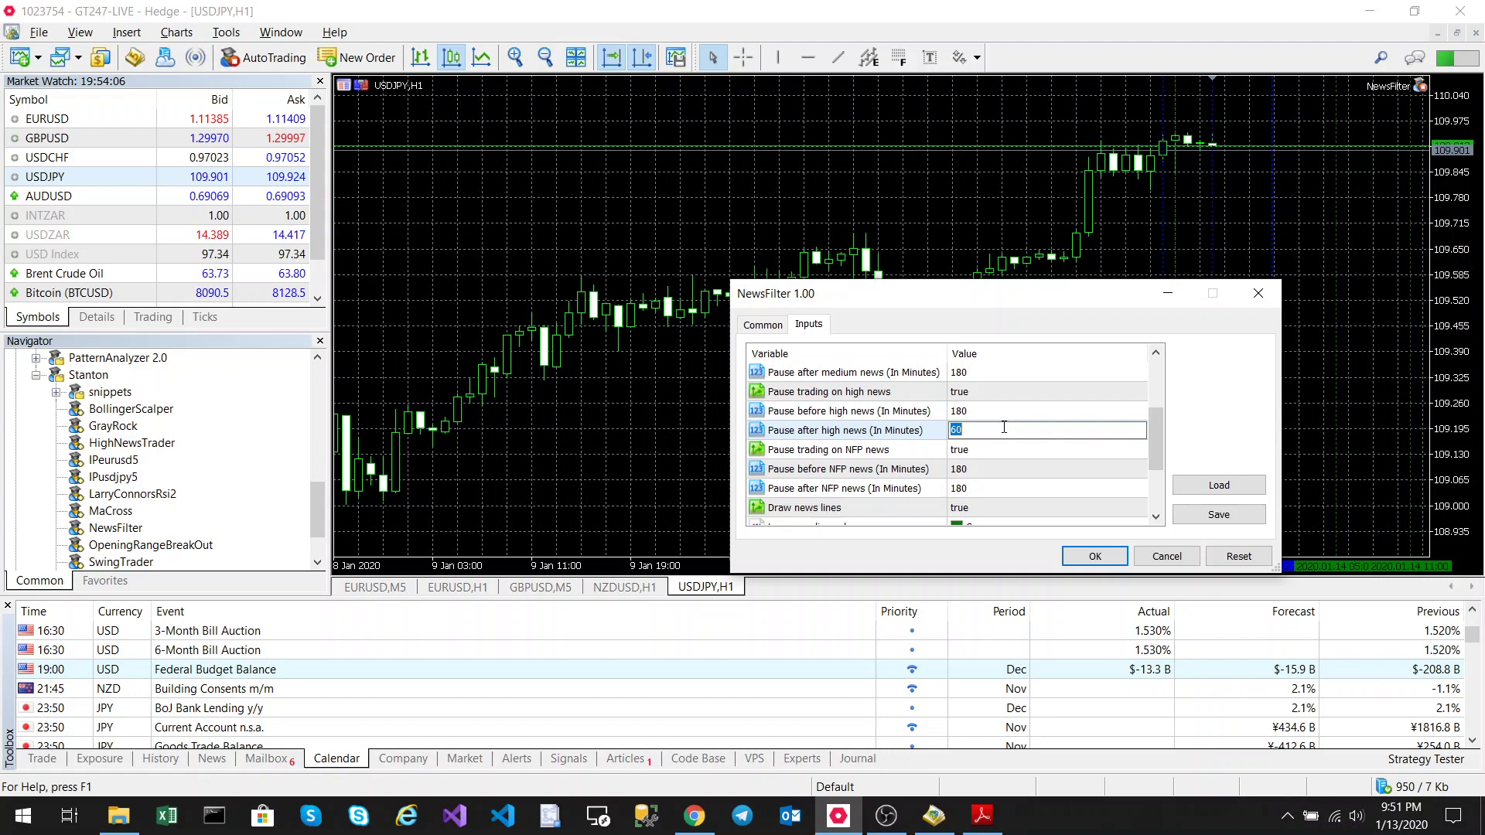
pyautogui.write('180')
pyautogui.press('Return')
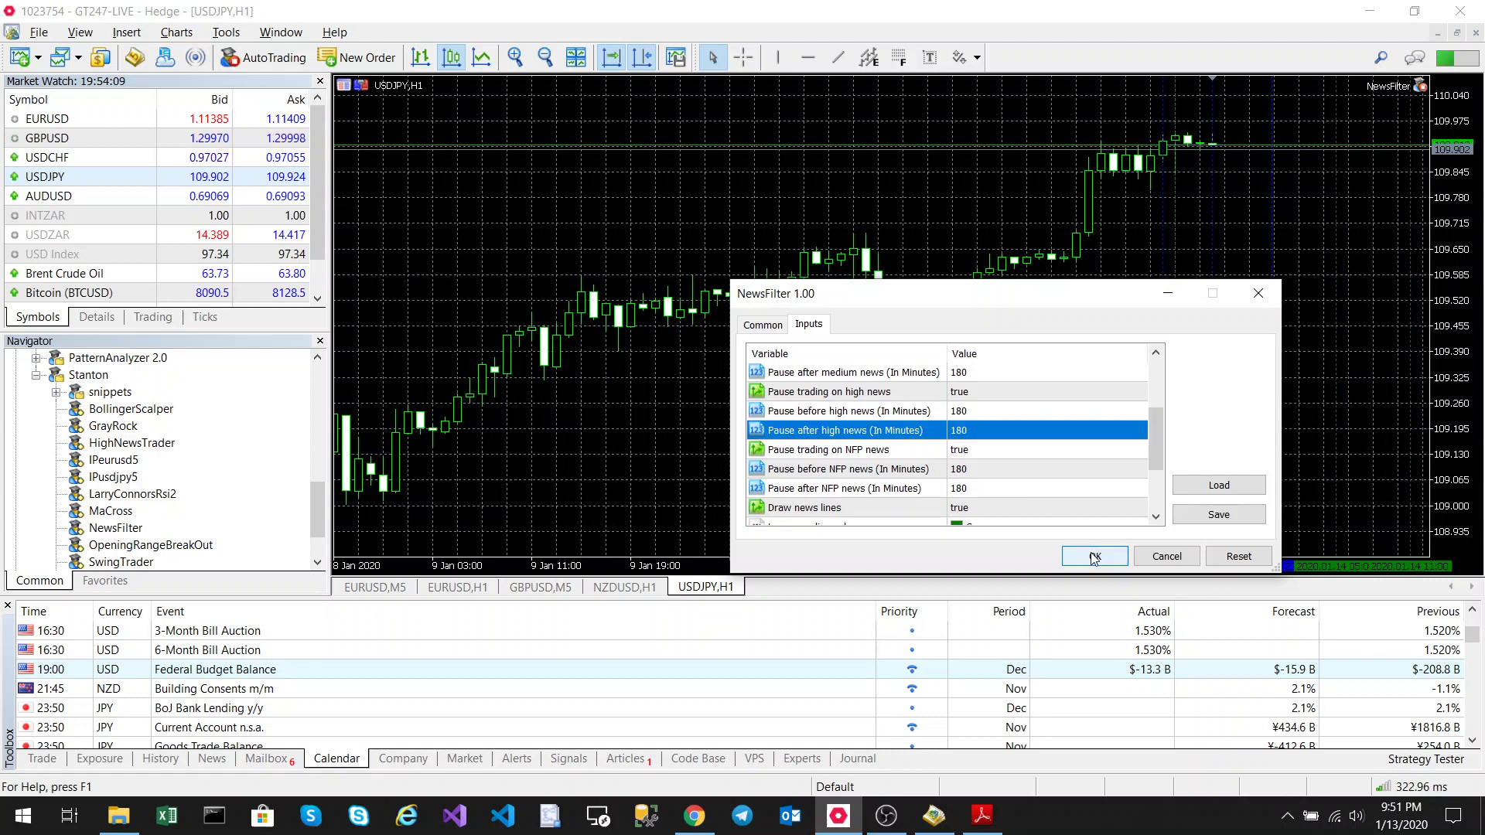
pyautogui.click(1094, 558)
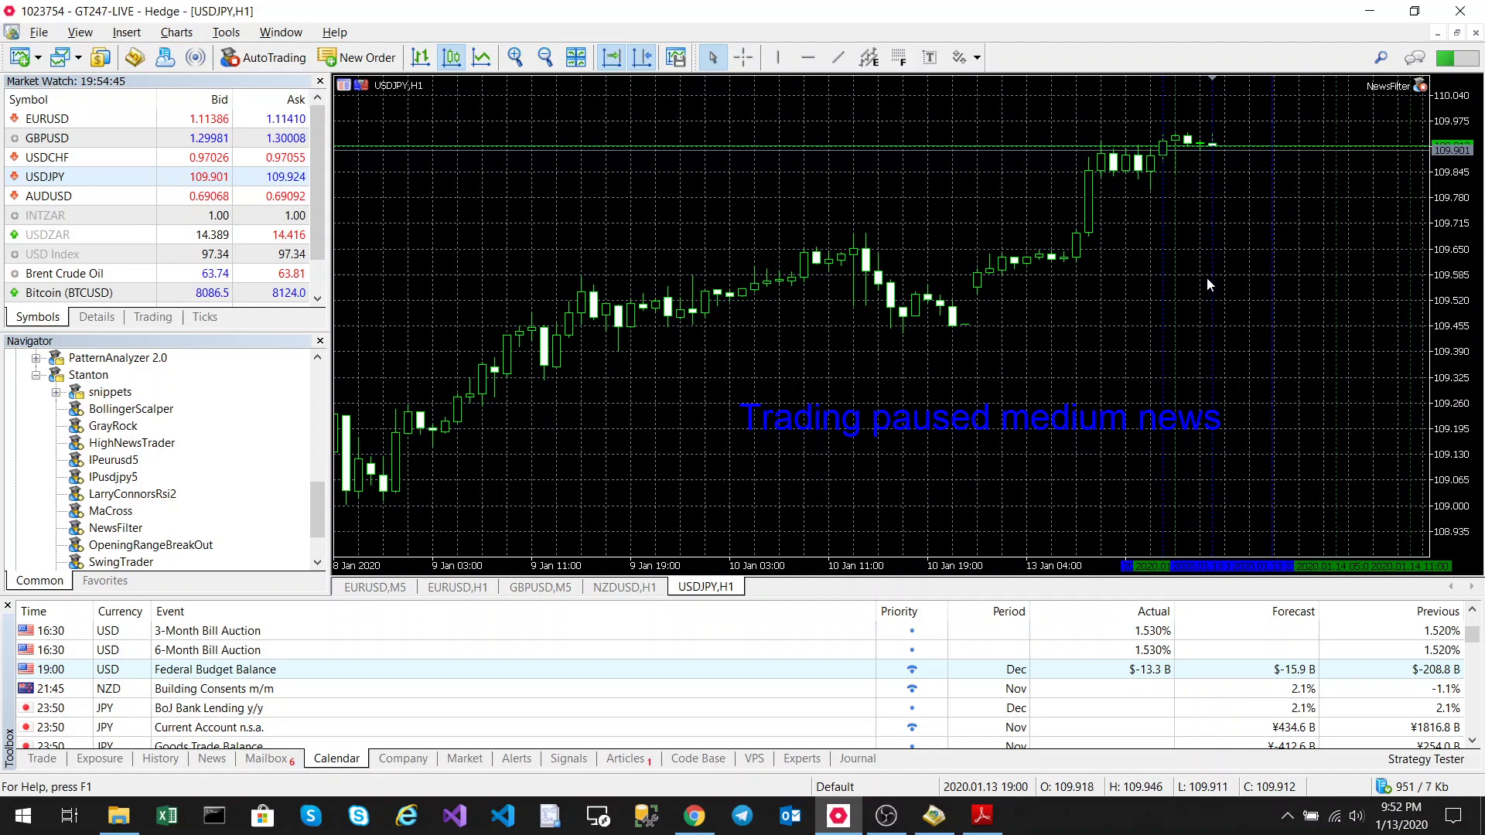
# Step: Read the USDJPY news line tooltips showing trading paused for medium news, and scroll the calendar
pyautogui.moveTo(1217, 288)
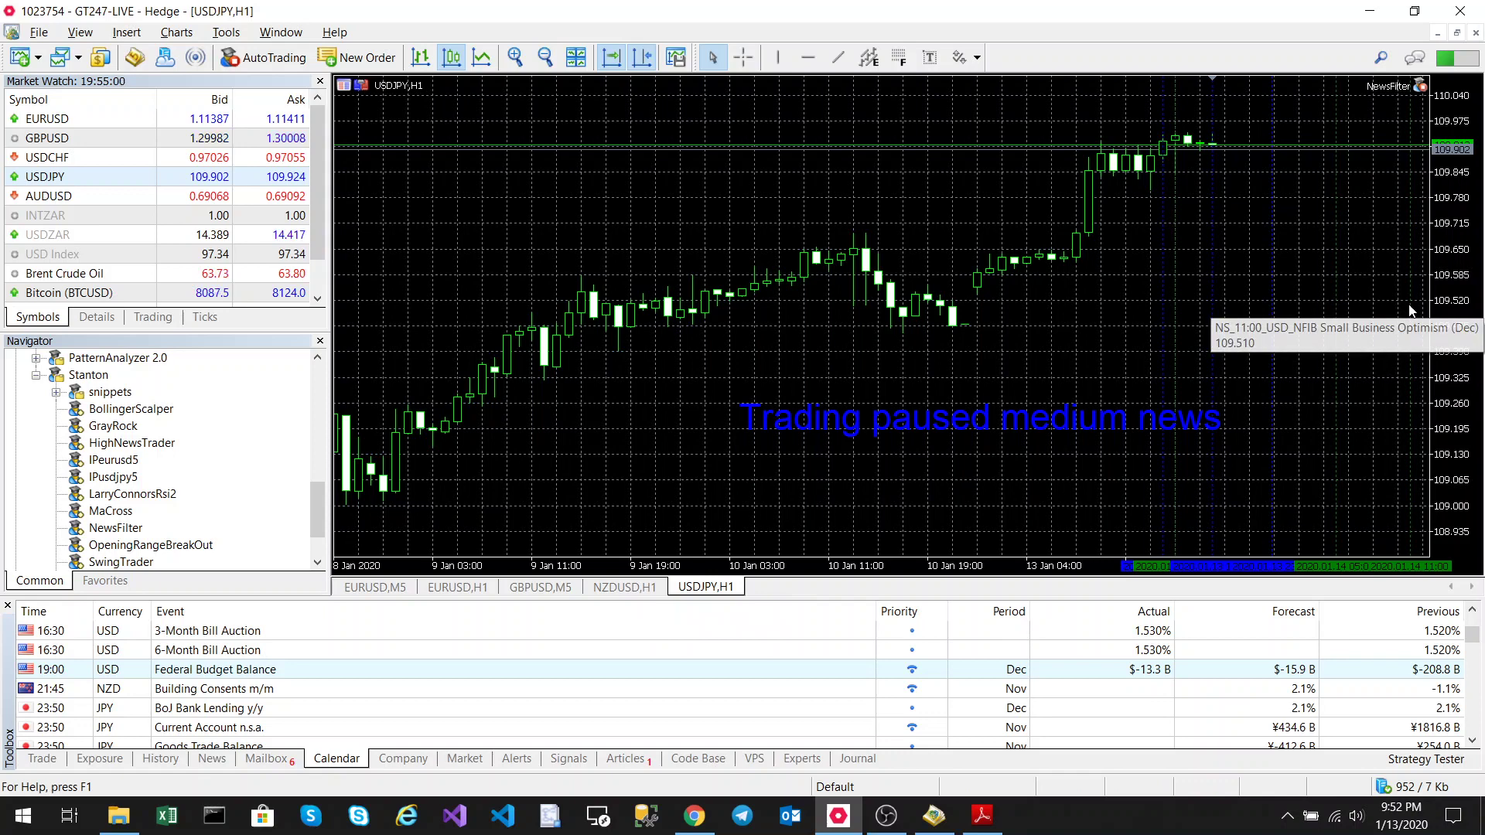
pyautogui.scroll(-1, 76, 659)
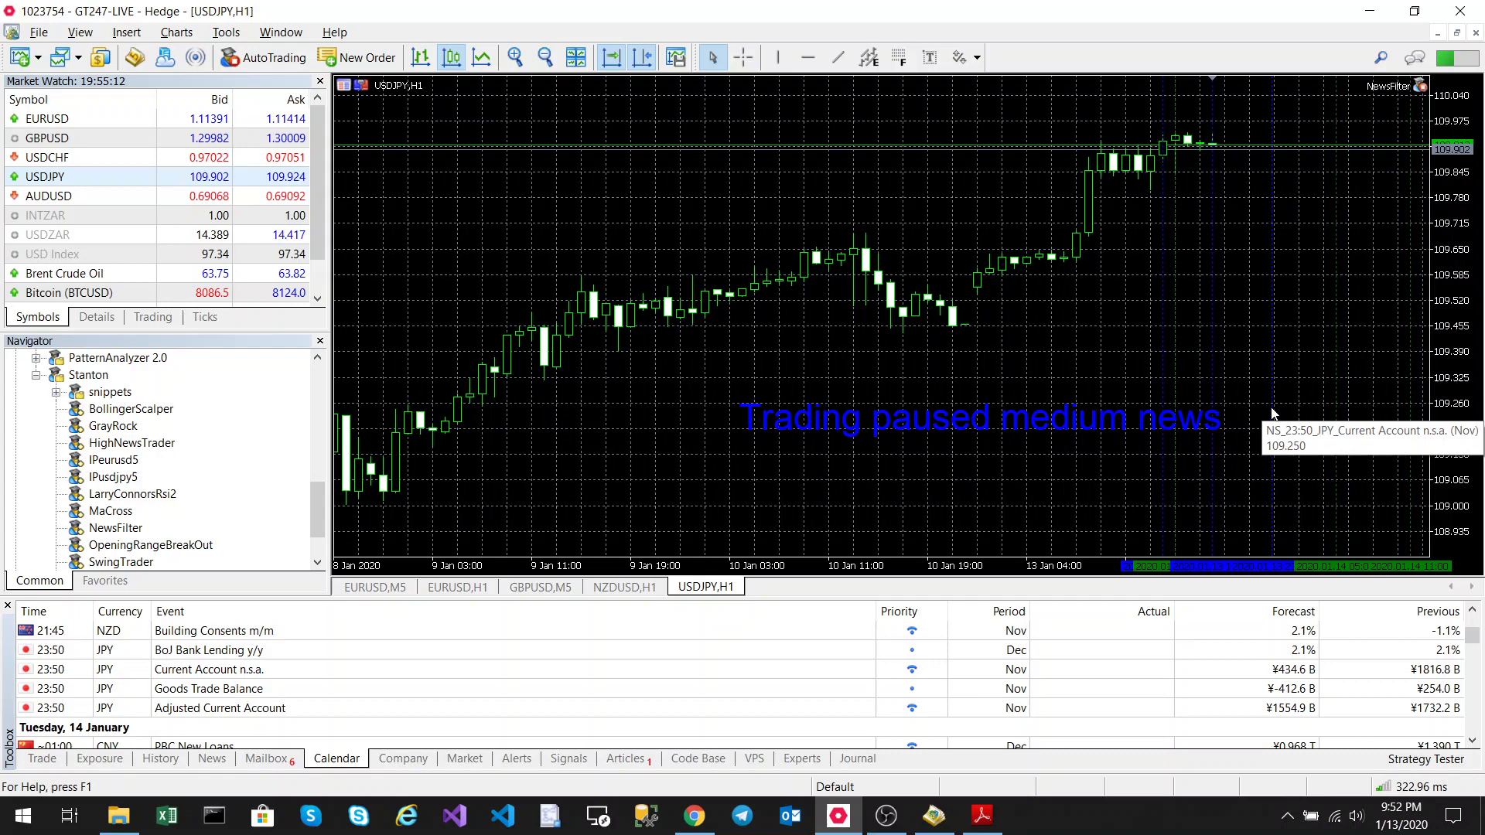
# Step: Attach NewsFilter to the NZDUSD H1 chart and set low-news pauses before and after to 180
pyautogui.click(634, 588)
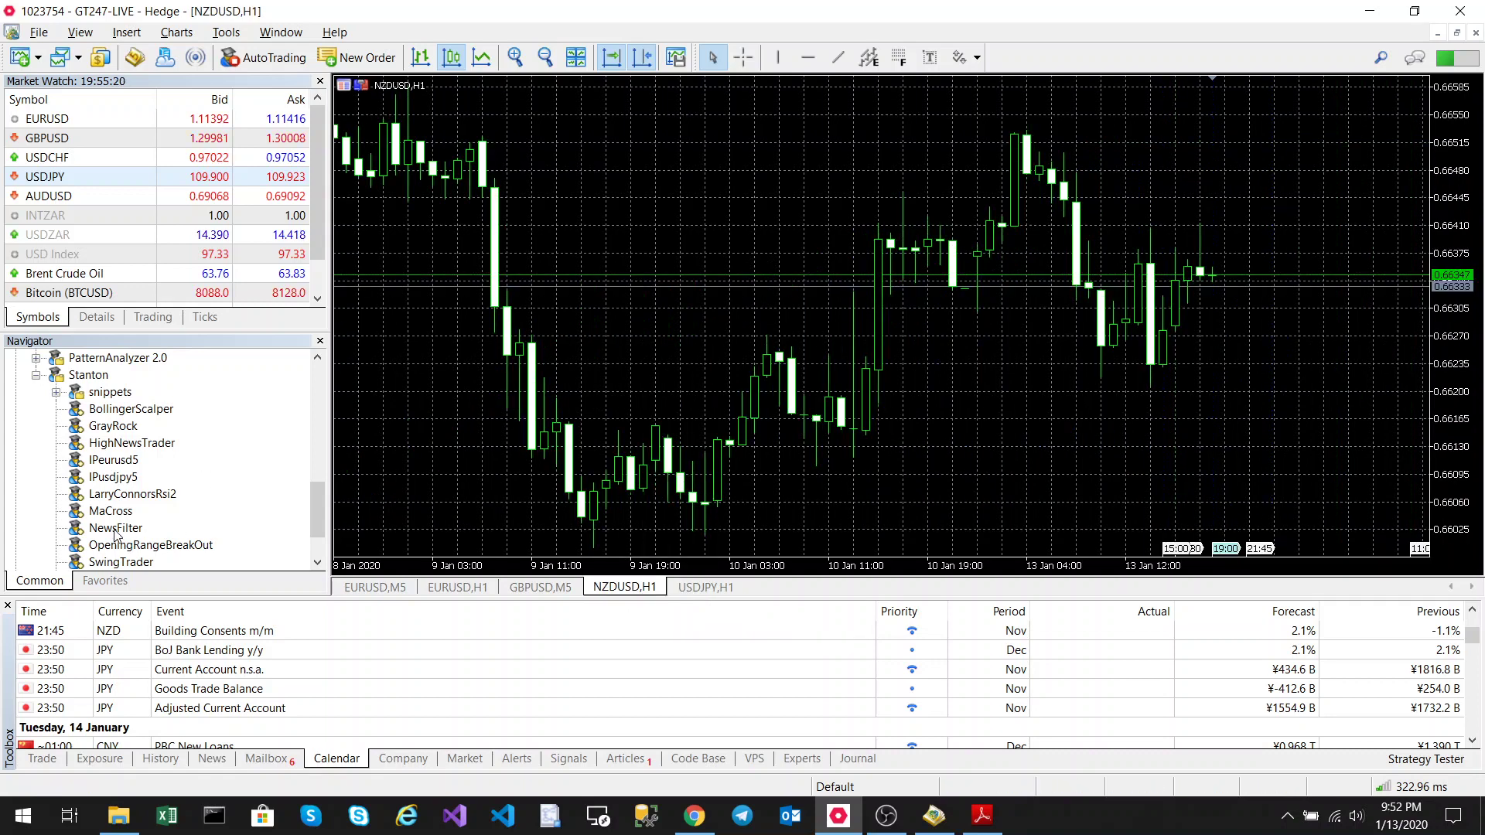
pyautogui.moveTo(117, 530); pyautogui.dragTo(1095, 431)
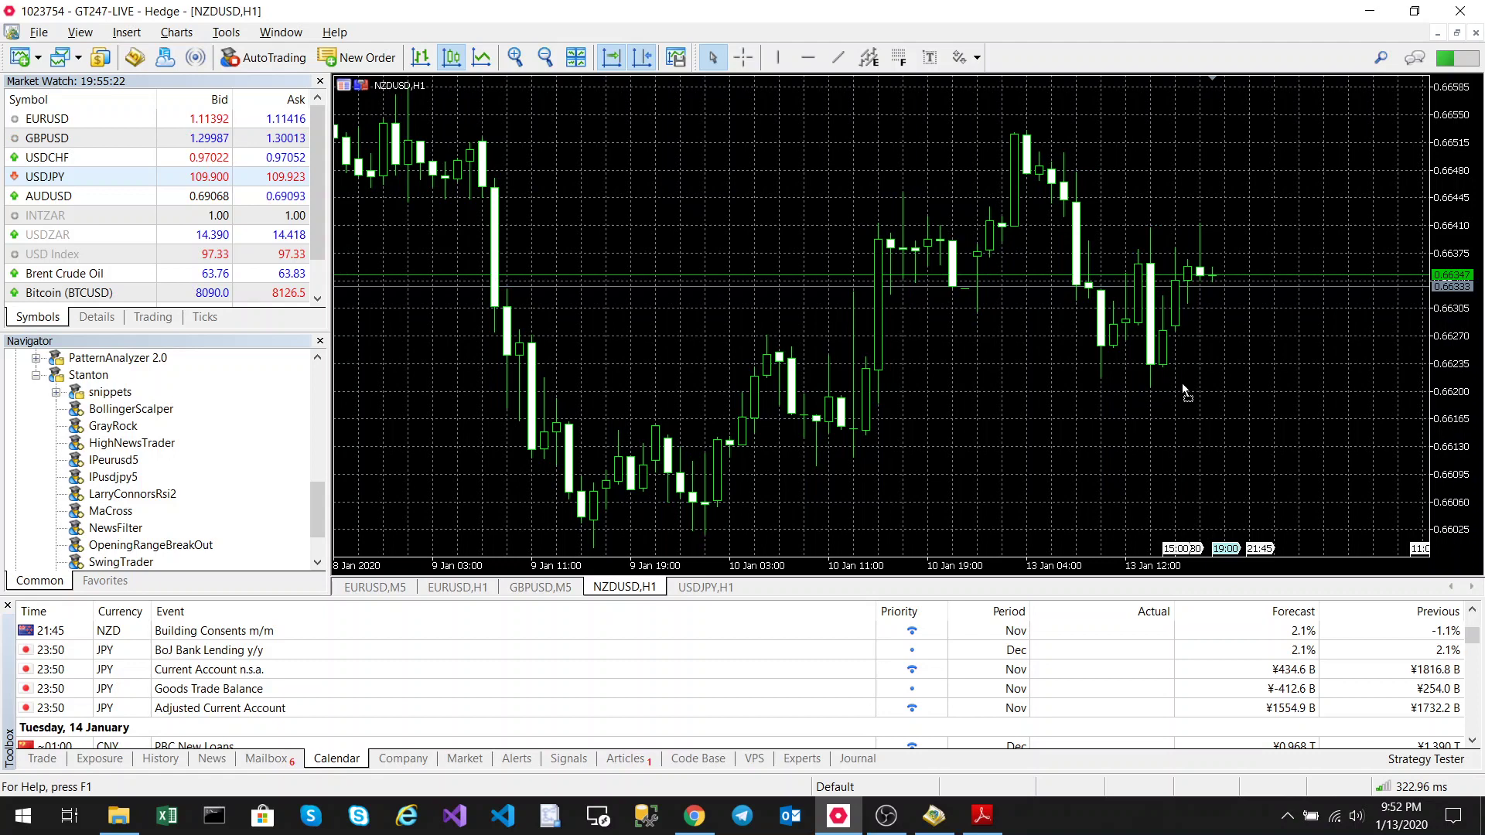
pyautogui.moveTo(1360, 150); pyautogui.dragTo(1360, 115)
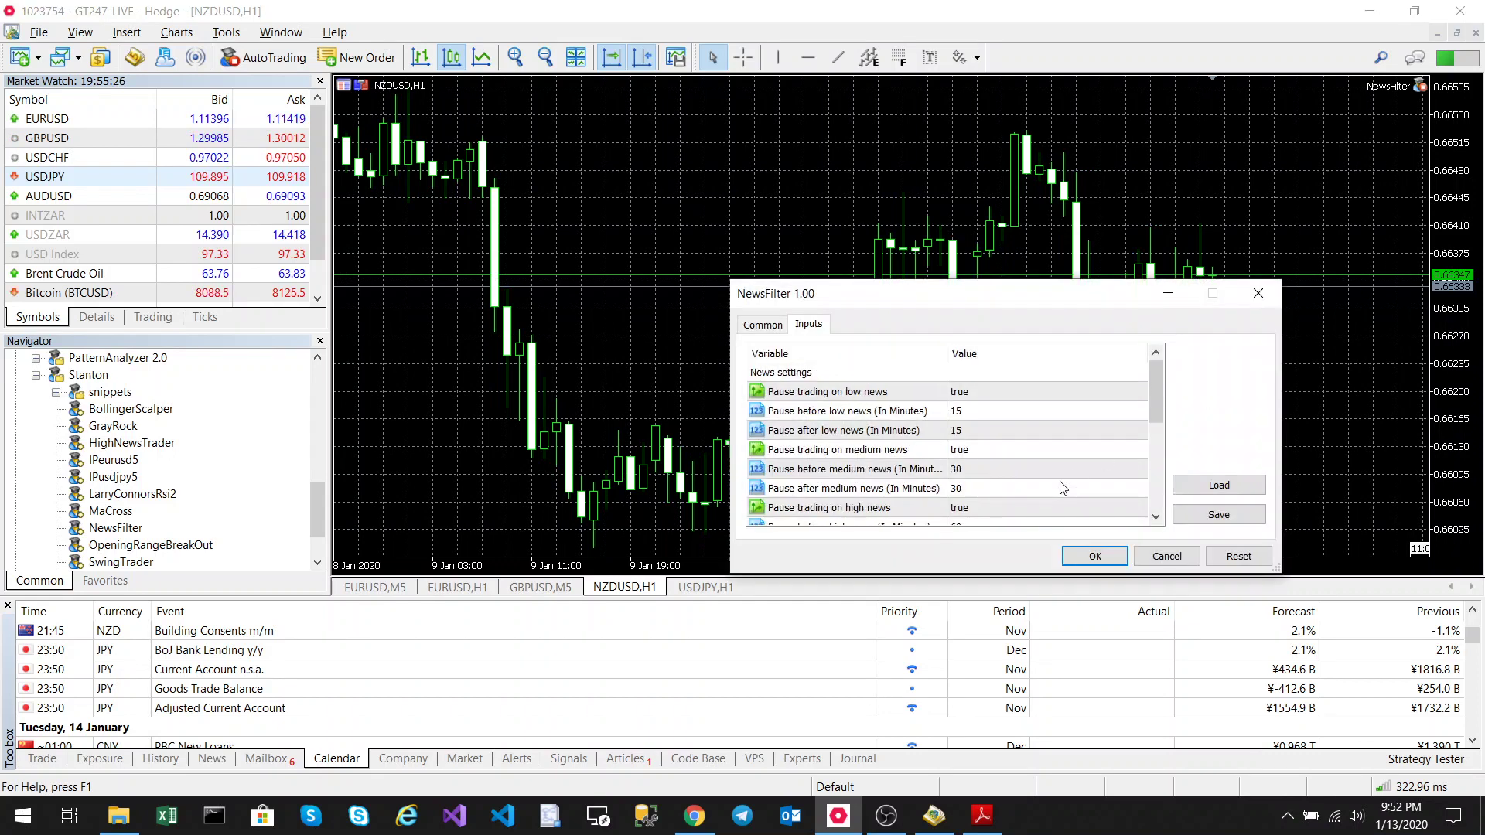
pyautogui.click(1010, 398)
pyautogui.click(1010, 410)
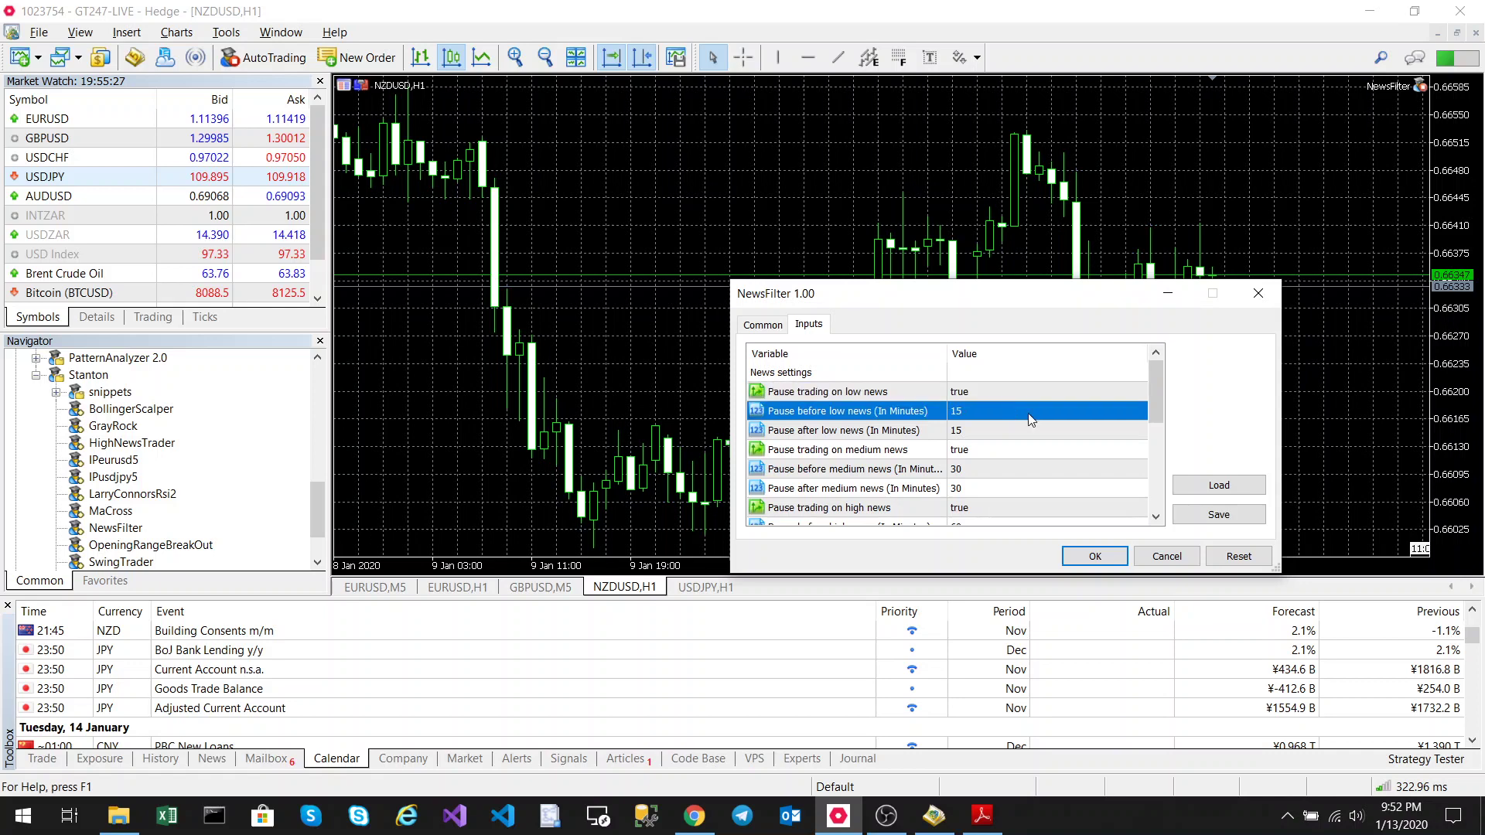
pyautogui.click(1031, 415)
pyautogui.write('180')
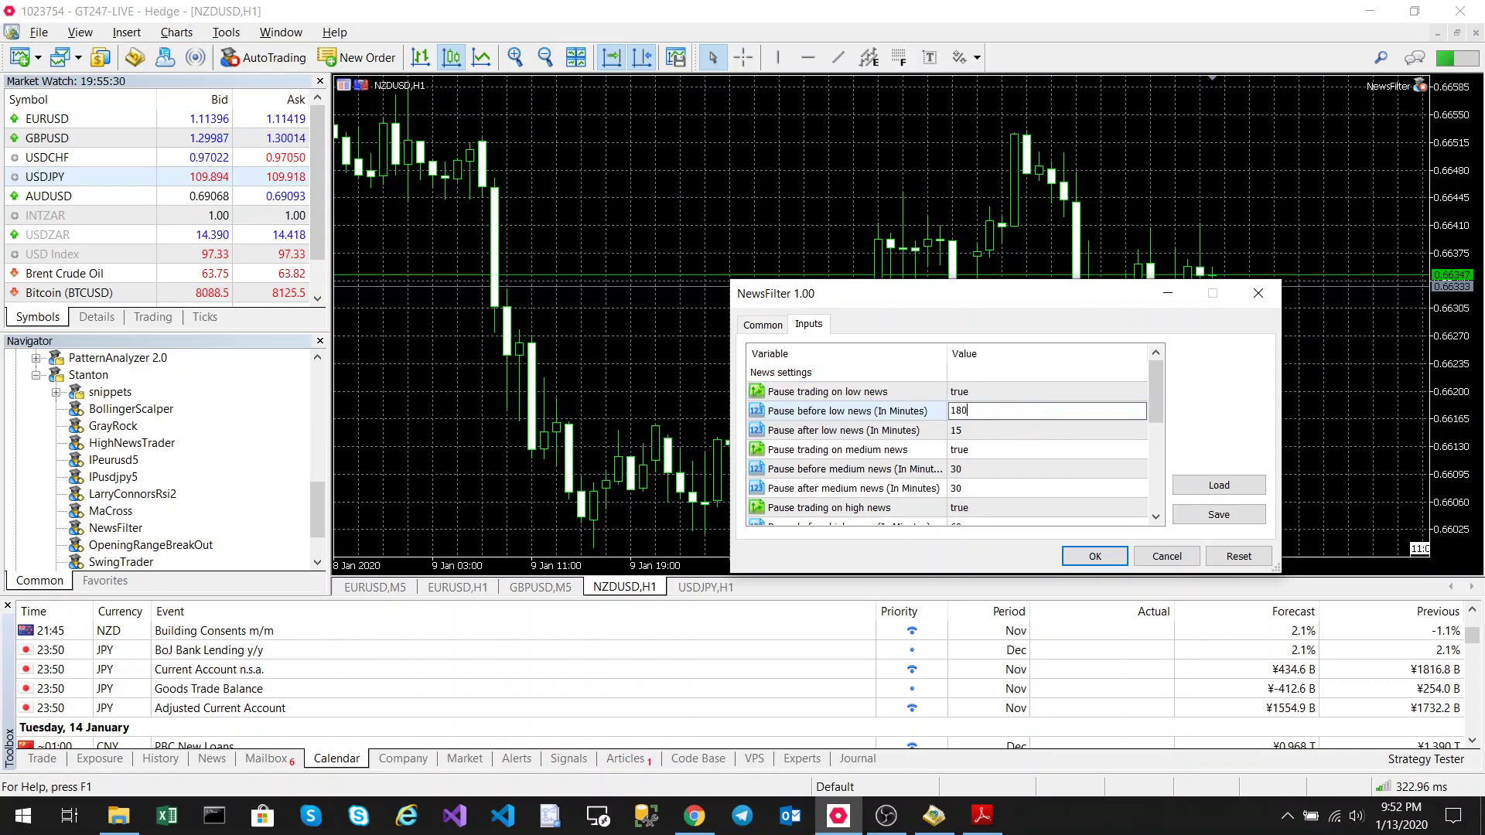
pyautogui.doubleClick(1029, 413)
pyautogui.hotkey('ctrl', 'c')
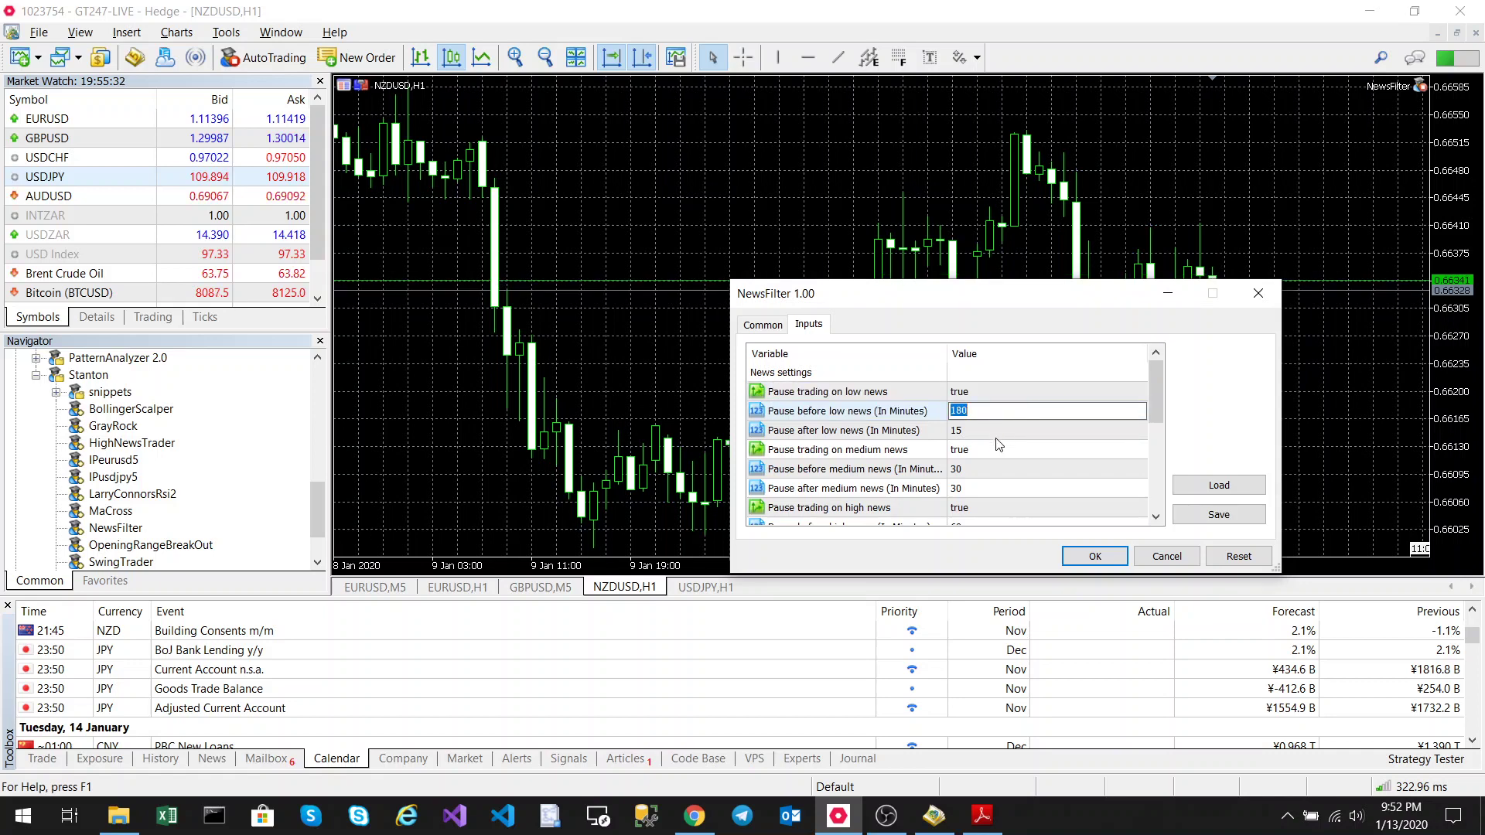
pyautogui.click(1017, 432)
pyautogui.hotkey('ctrl', 'v')
# Step: Paste 180 into the medium and high news pause values and apply the settings
pyautogui.scroll(-1, 1041, 441)
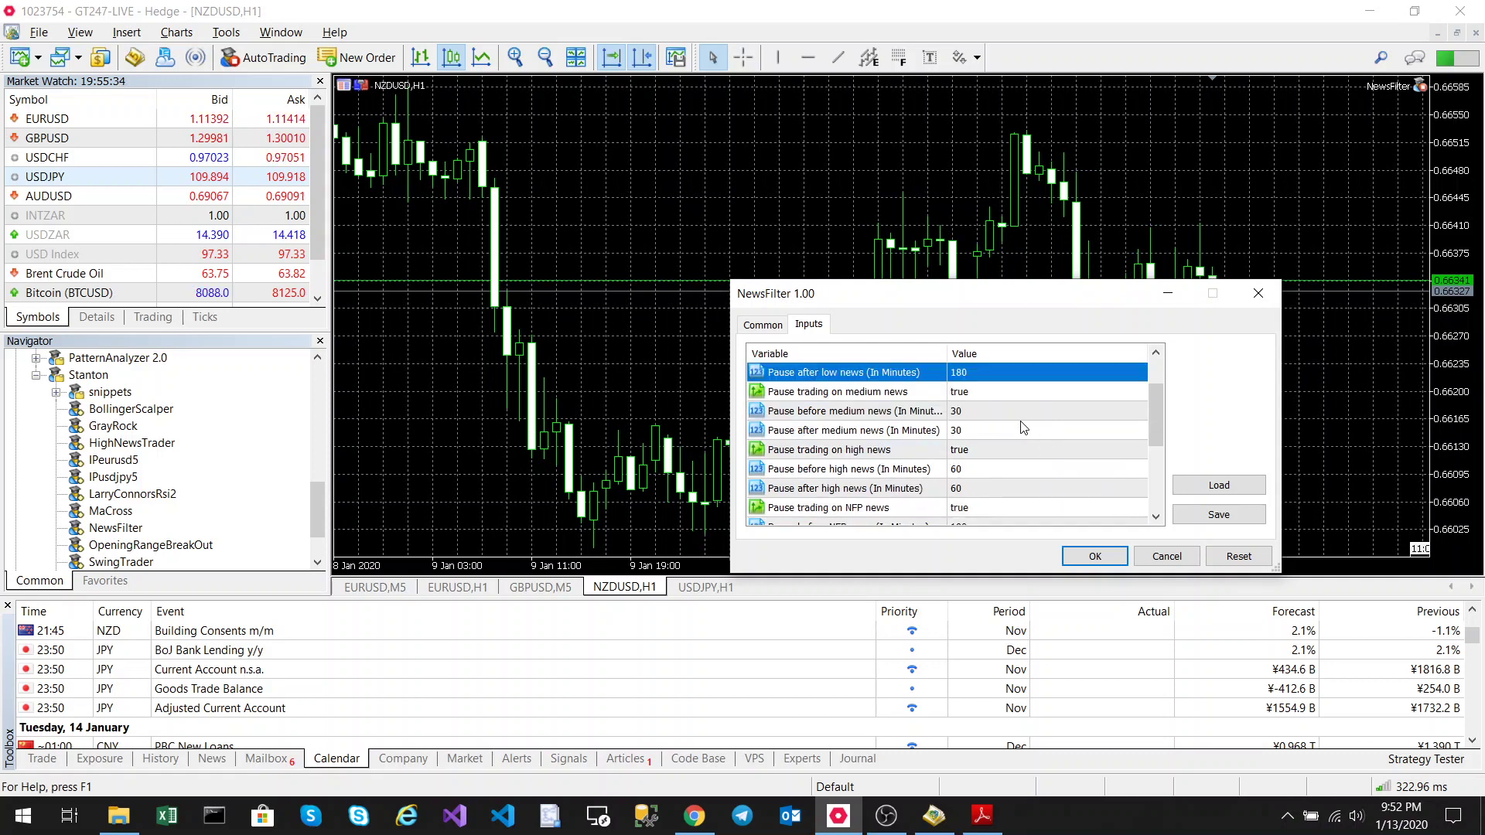
pyautogui.click(1017, 414)
pyautogui.hotkey('ctrl', 'v')
pyautogui.click(1017, 432)
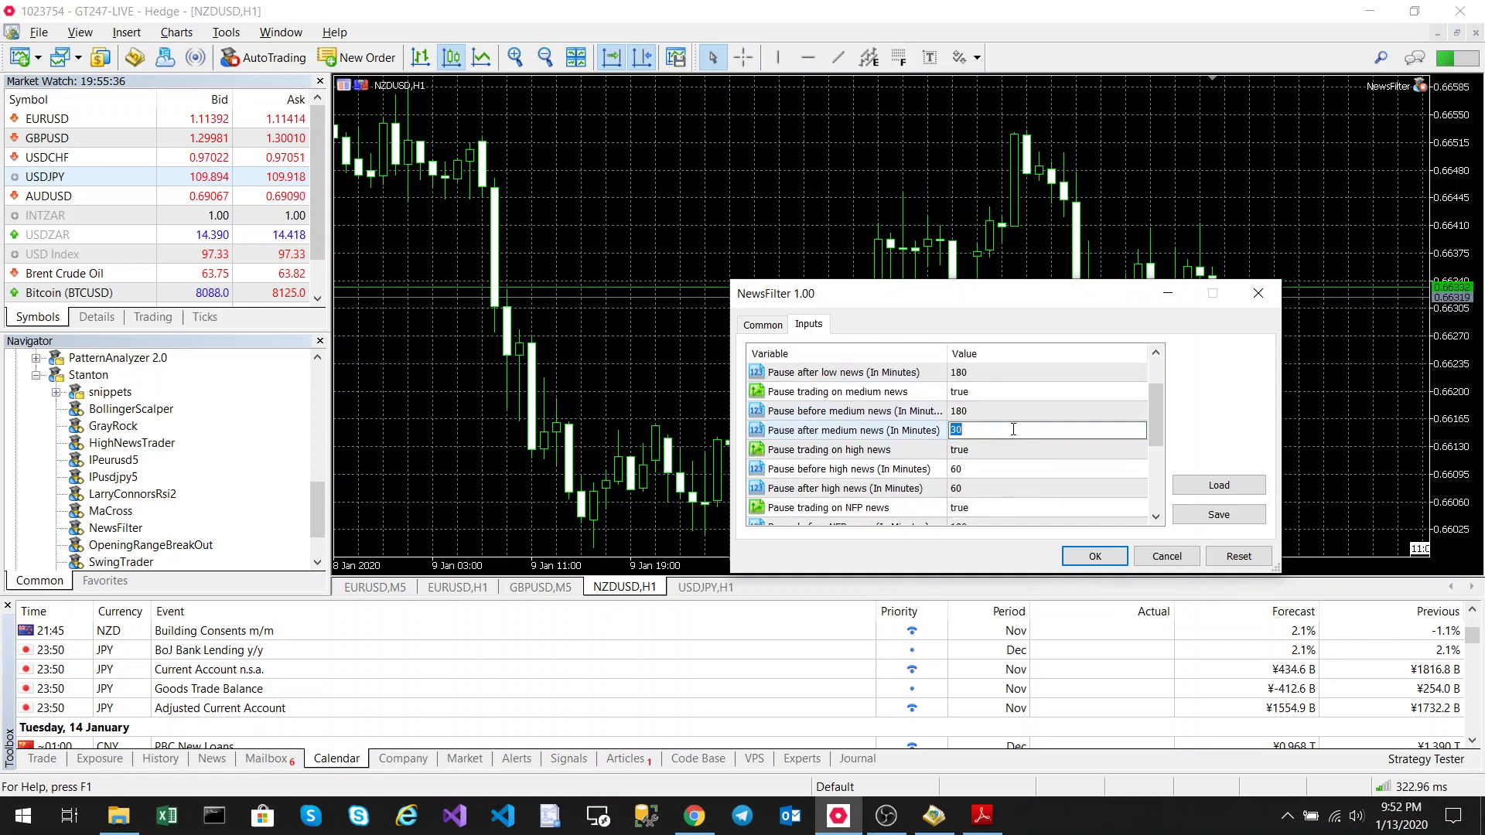
pyautogui.hotkey('ctrl', 'v')
pyautogui.scroll(-1, 1060, 465)
pyautogui.click(1005, 412)
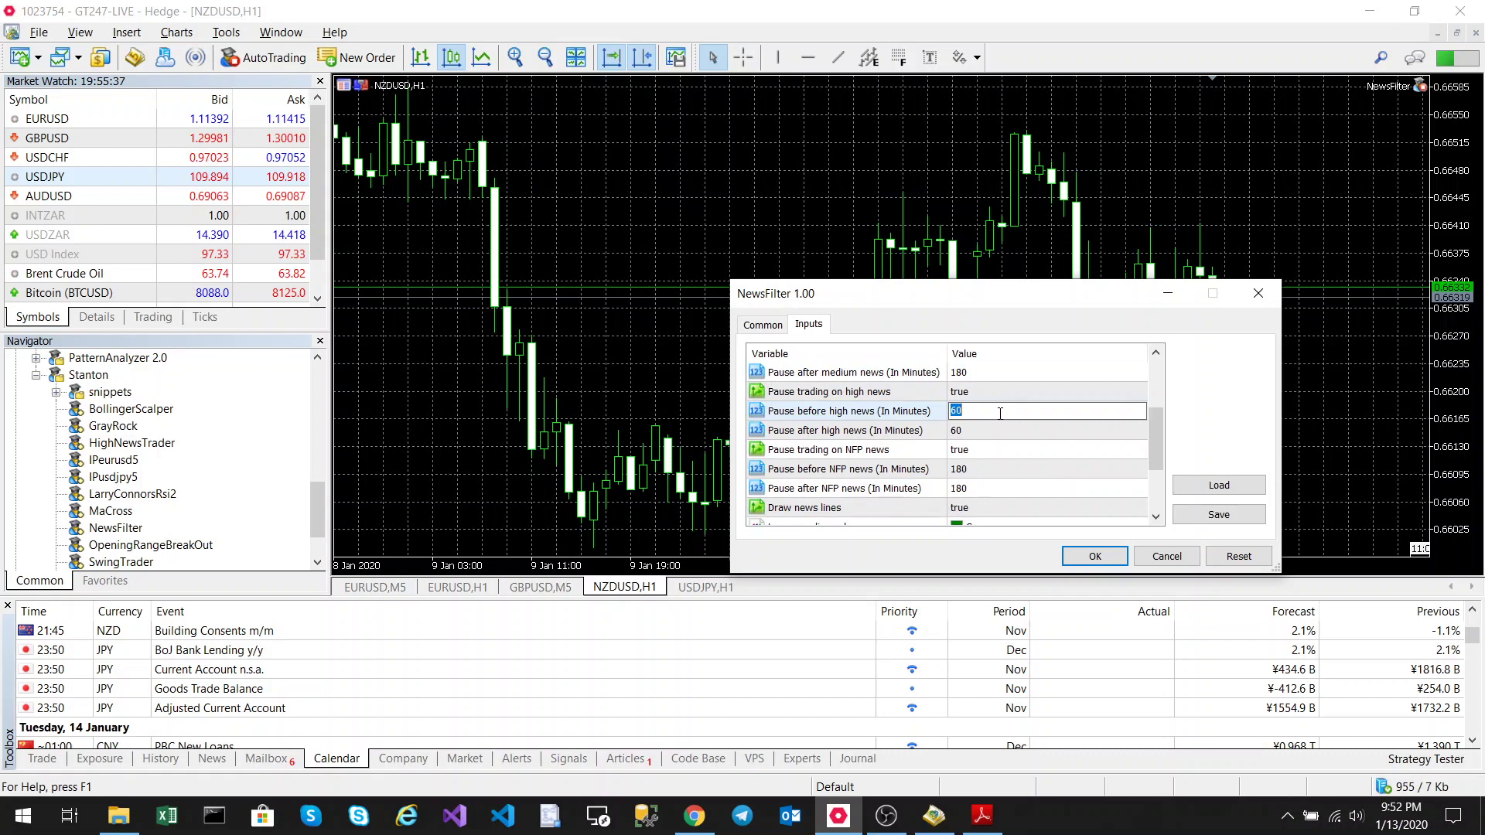
pyautogui.hotkey('ctrl', 'v')
pyautogui.click(1006, 431)
pyautogui.hotkey('ctrl', 'v')
pyautogui.scroll(-1, 1021, 449)
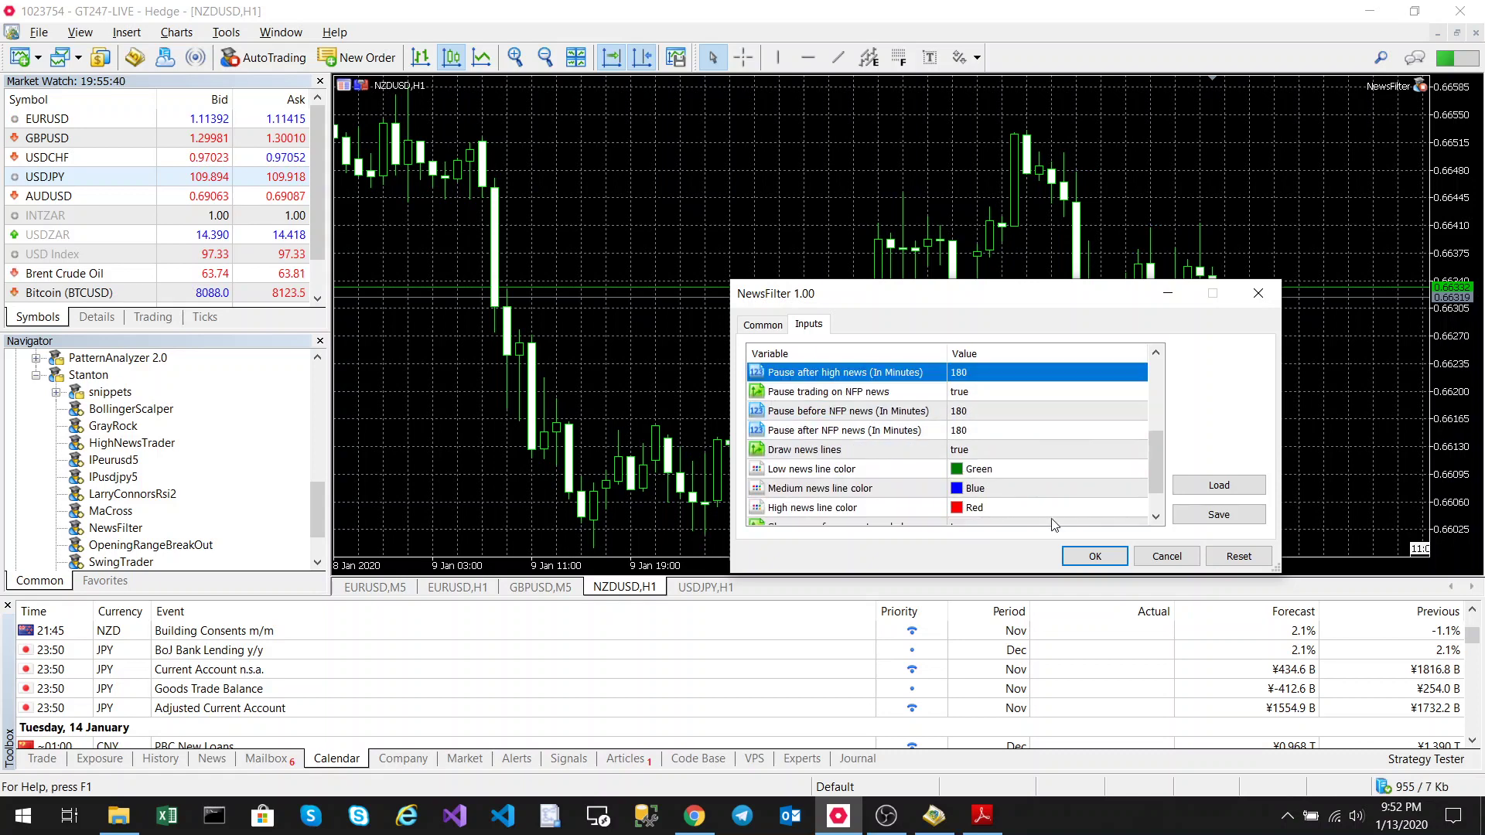
pyautogui.click(1094, 556)
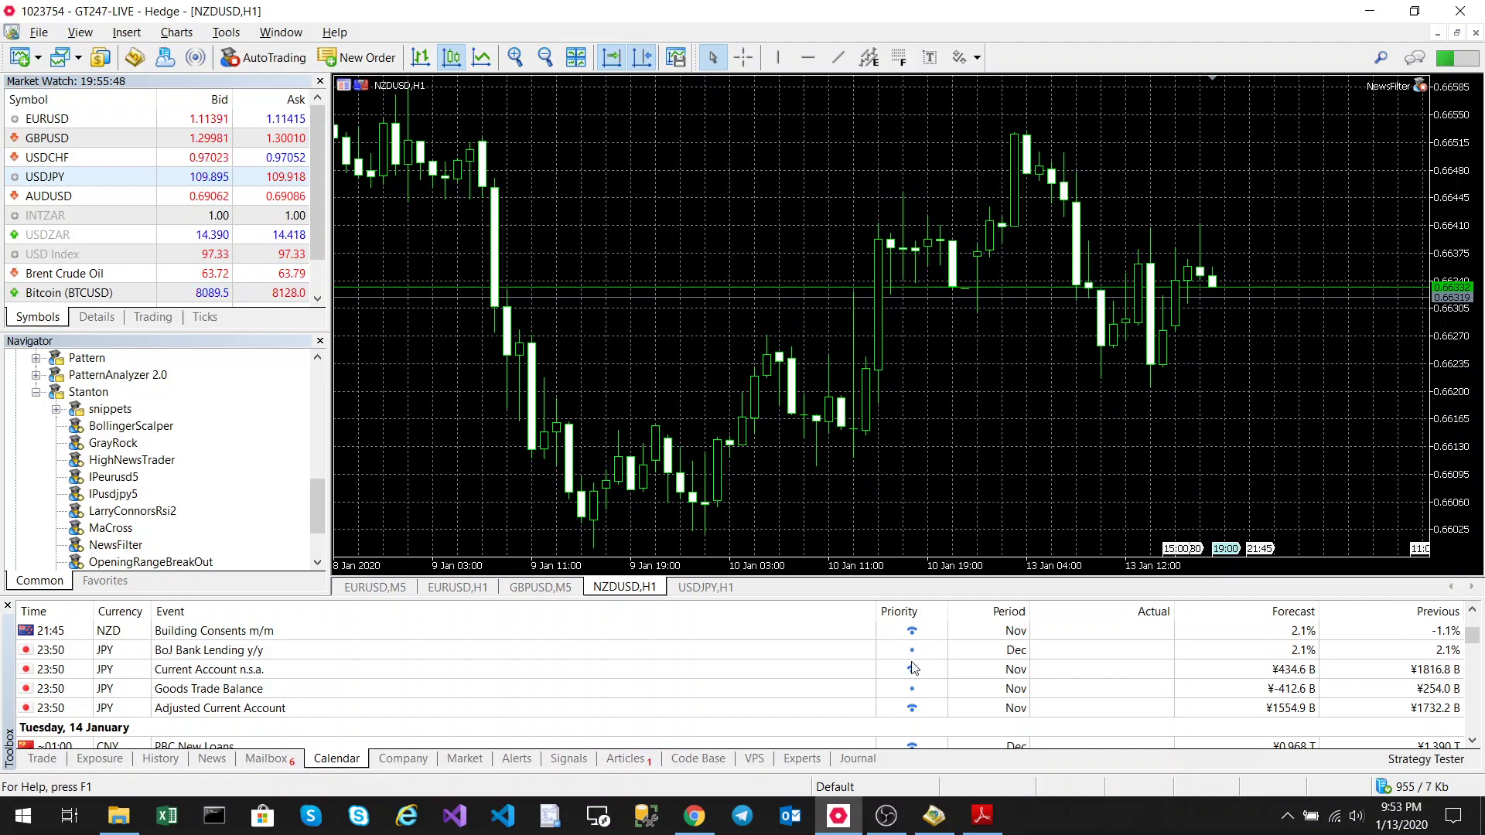
# Step: Review the Journal and Experts logs for NewsFilter's successful load messages
pyautogui.click(857, 758)
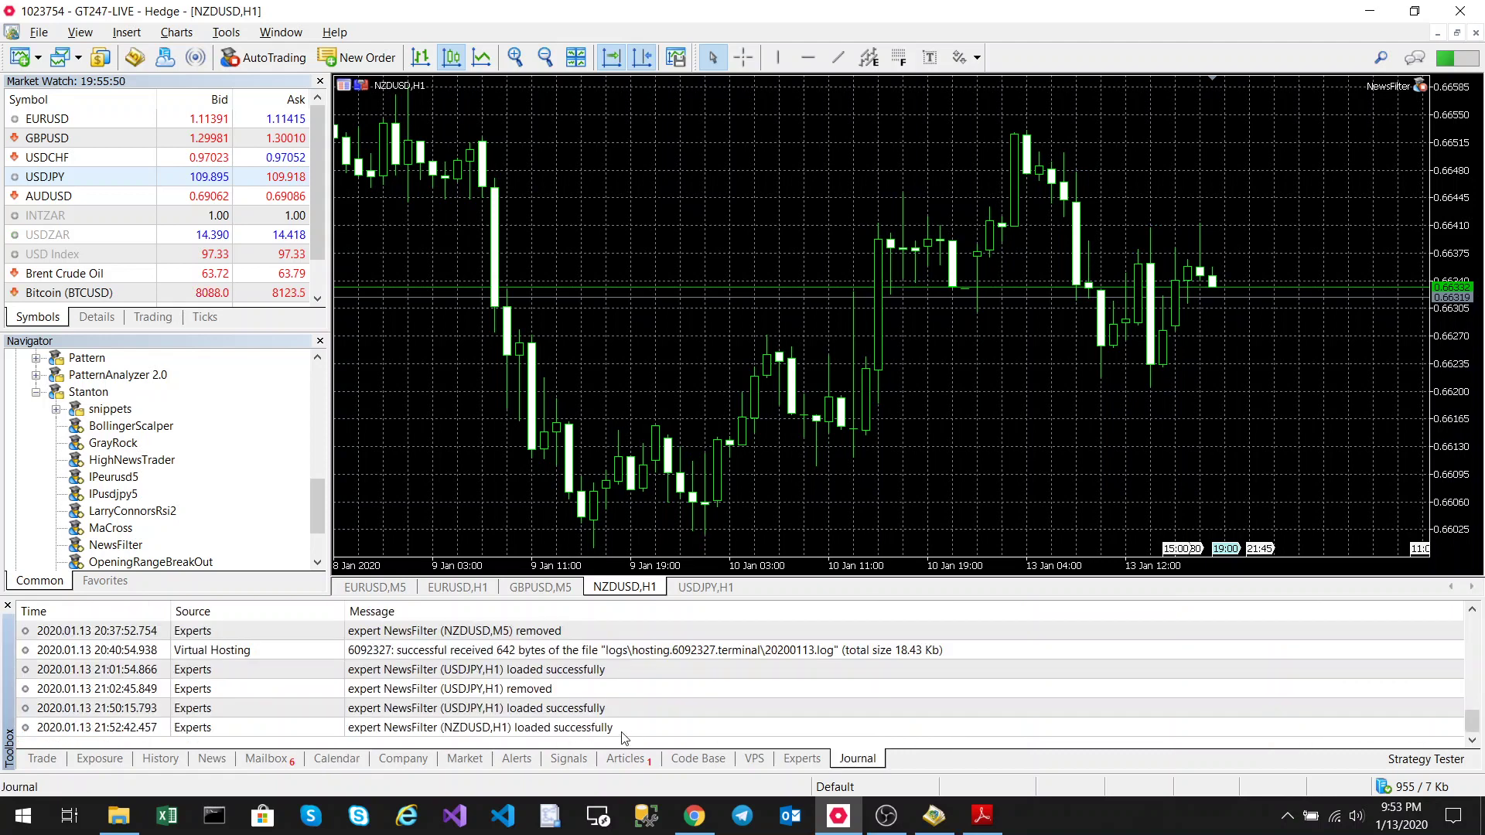
pyautogui.click(805, 758)
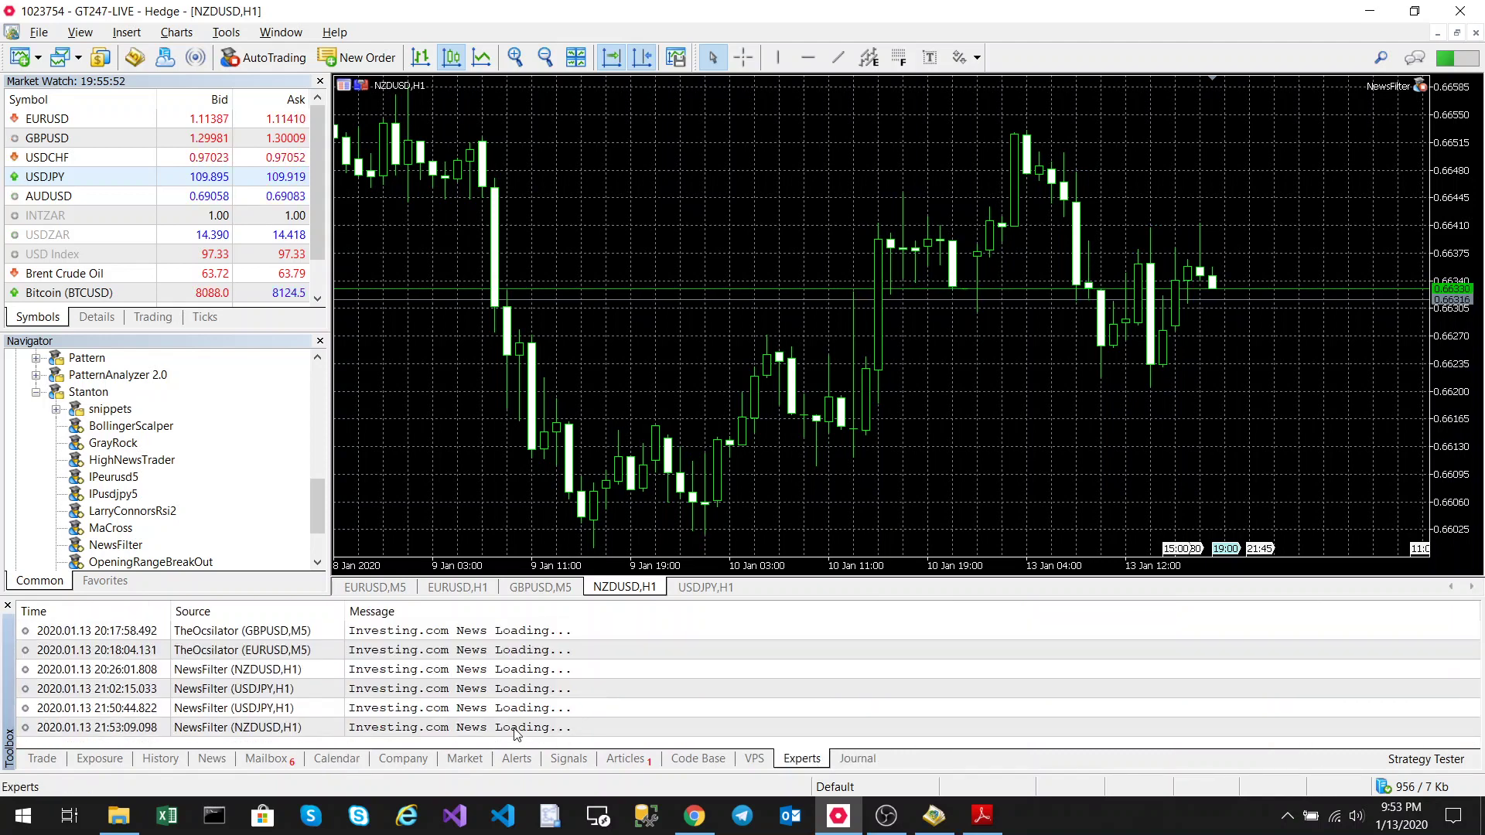
pyautogui.click(850, 758)
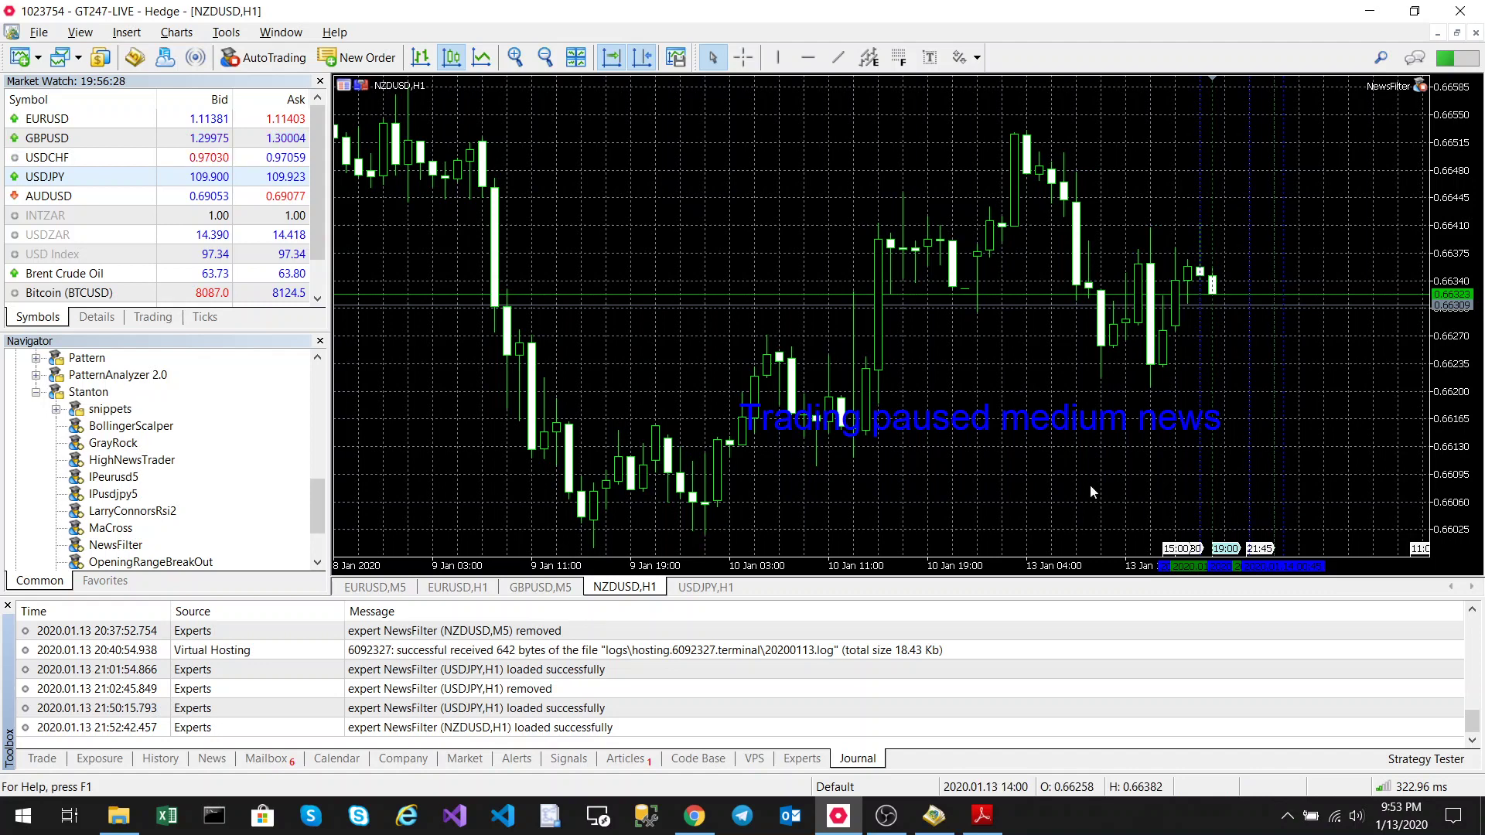
pyautogui.click(936, 825)
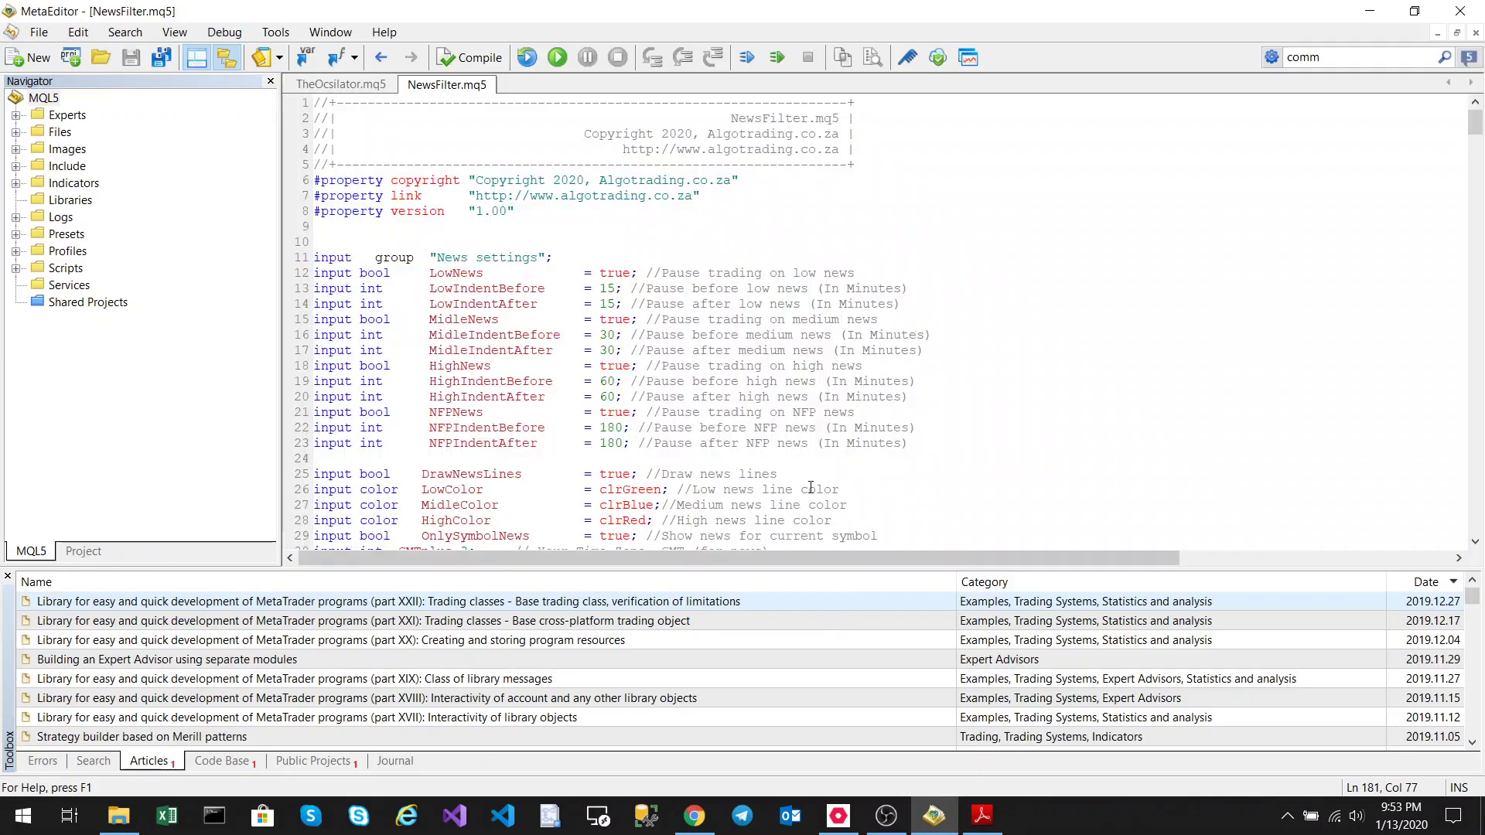
pyautogui.scroll(-5, 805, 356)
pyautogui.scroll(-15, 805, 356)
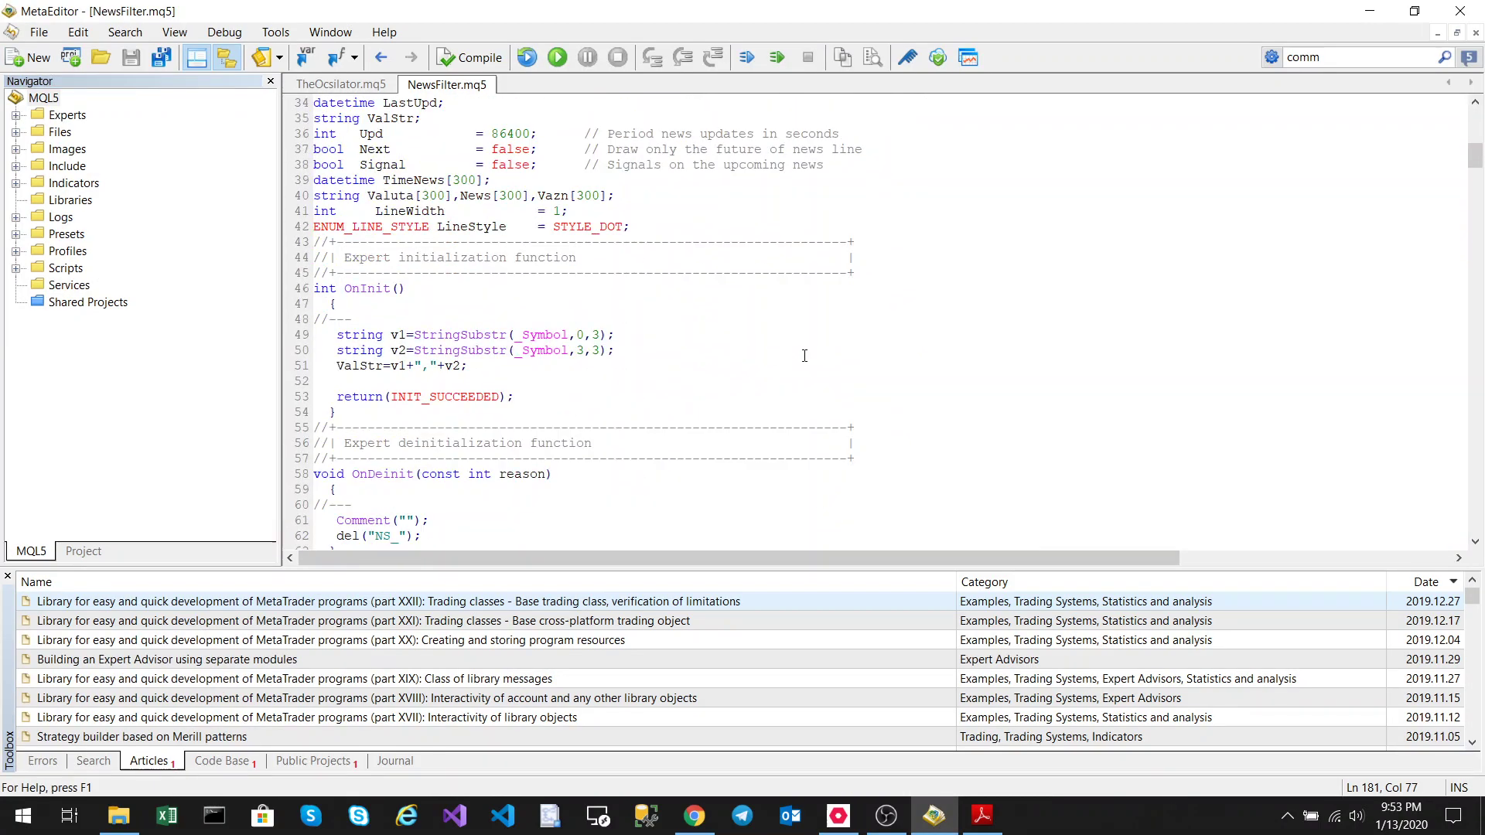
pyautogui.moveTo(329, 242); pyautogui.dragTo(659, 238)
pyautogui.click(738, 345)
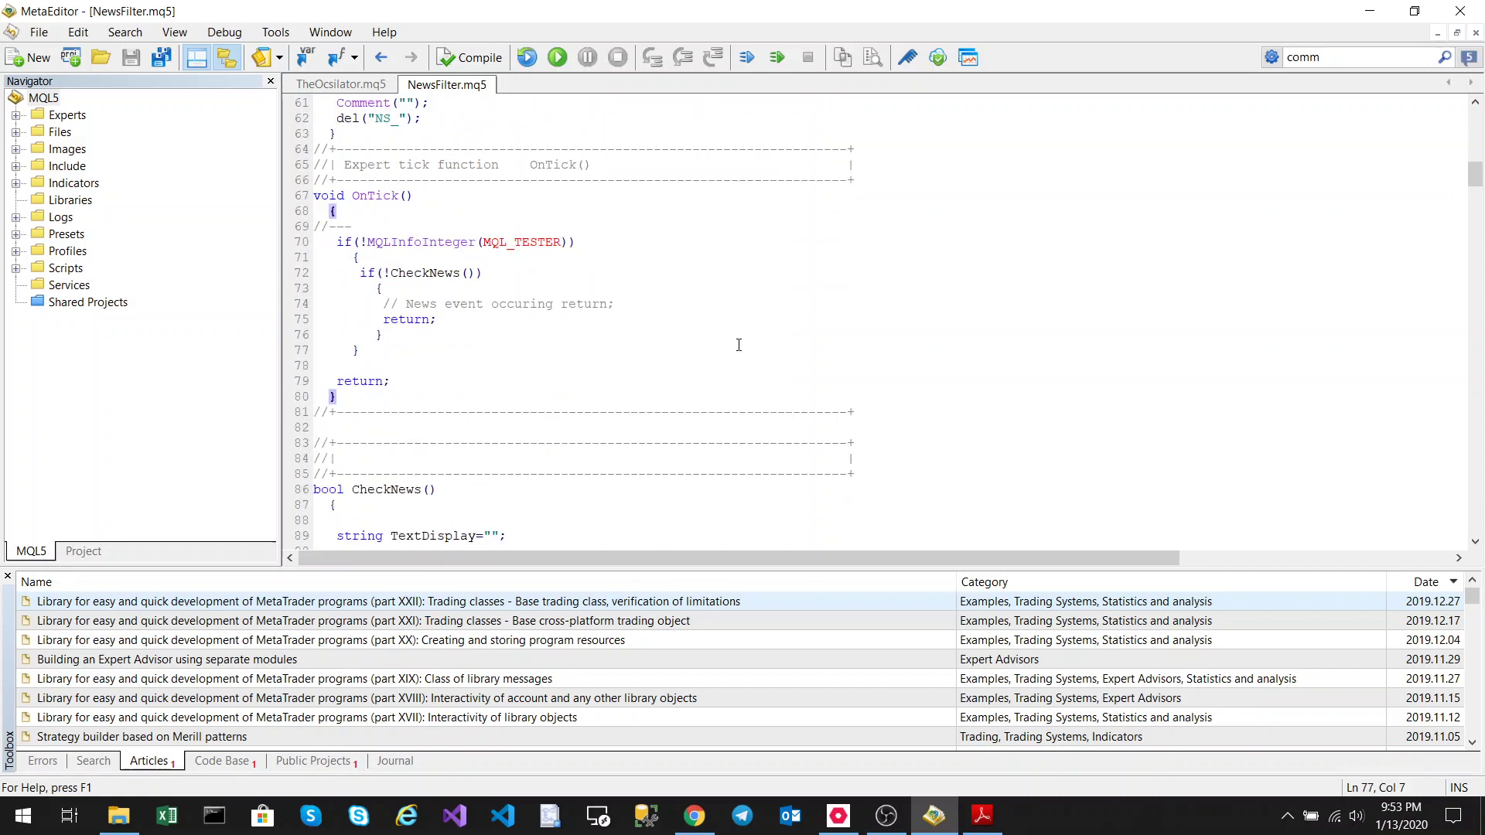
pyautogui.doubleClick(432, 274)
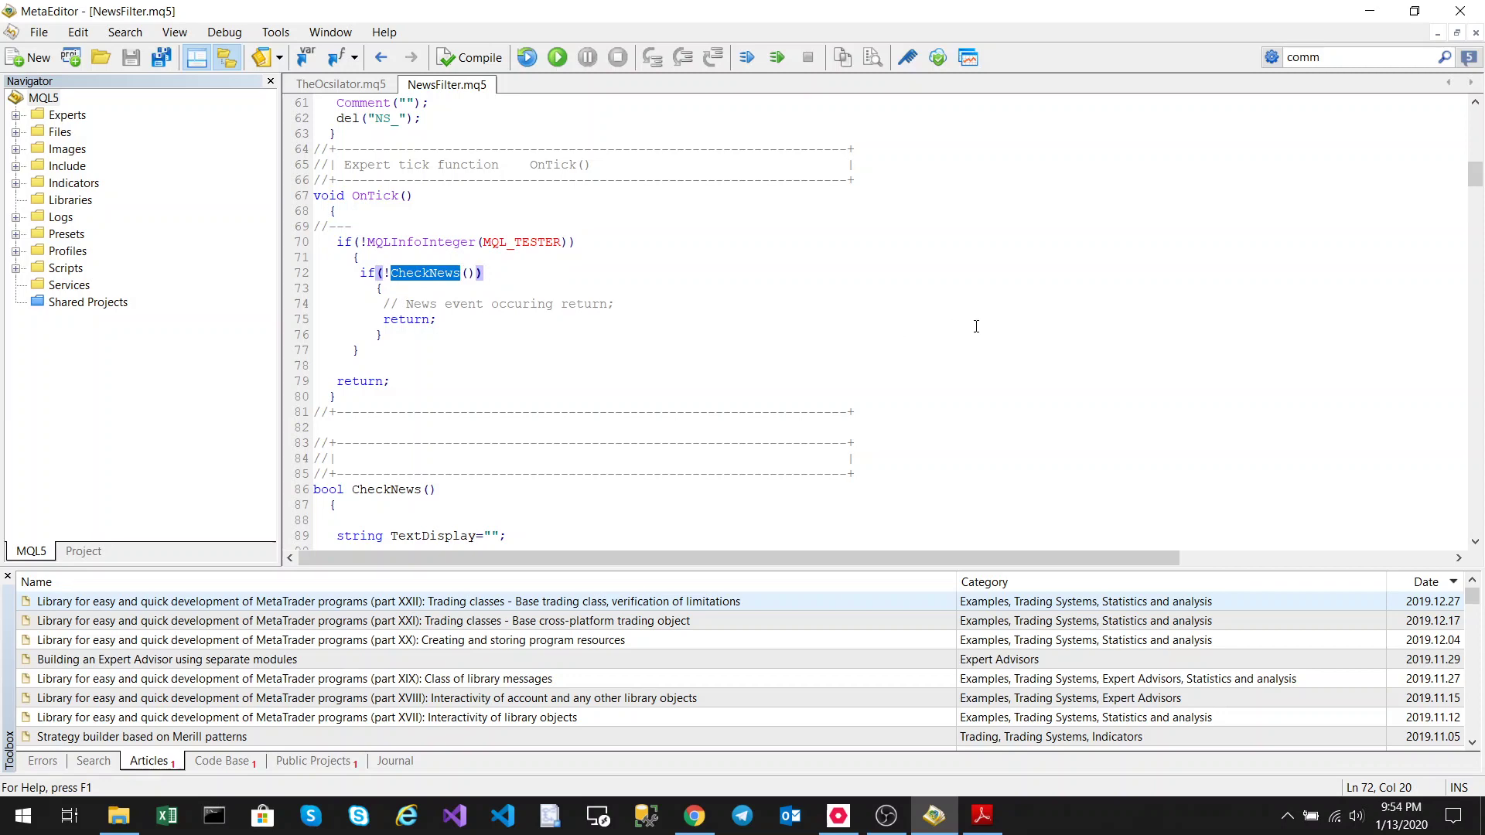
pyautogui.scroll(-5, 977, 326)
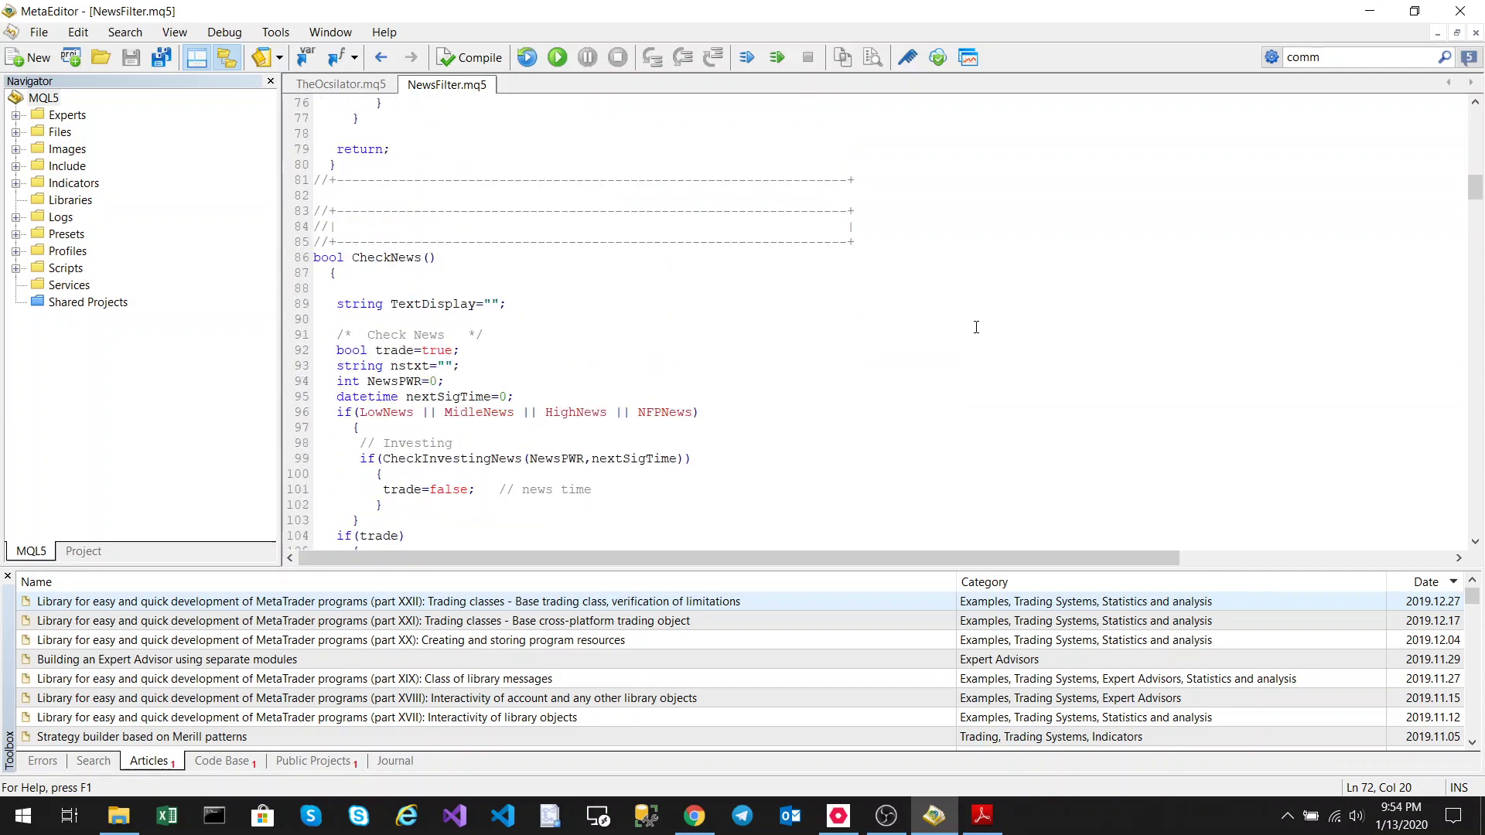
pyautogui.scroll(-20, 977, 326)
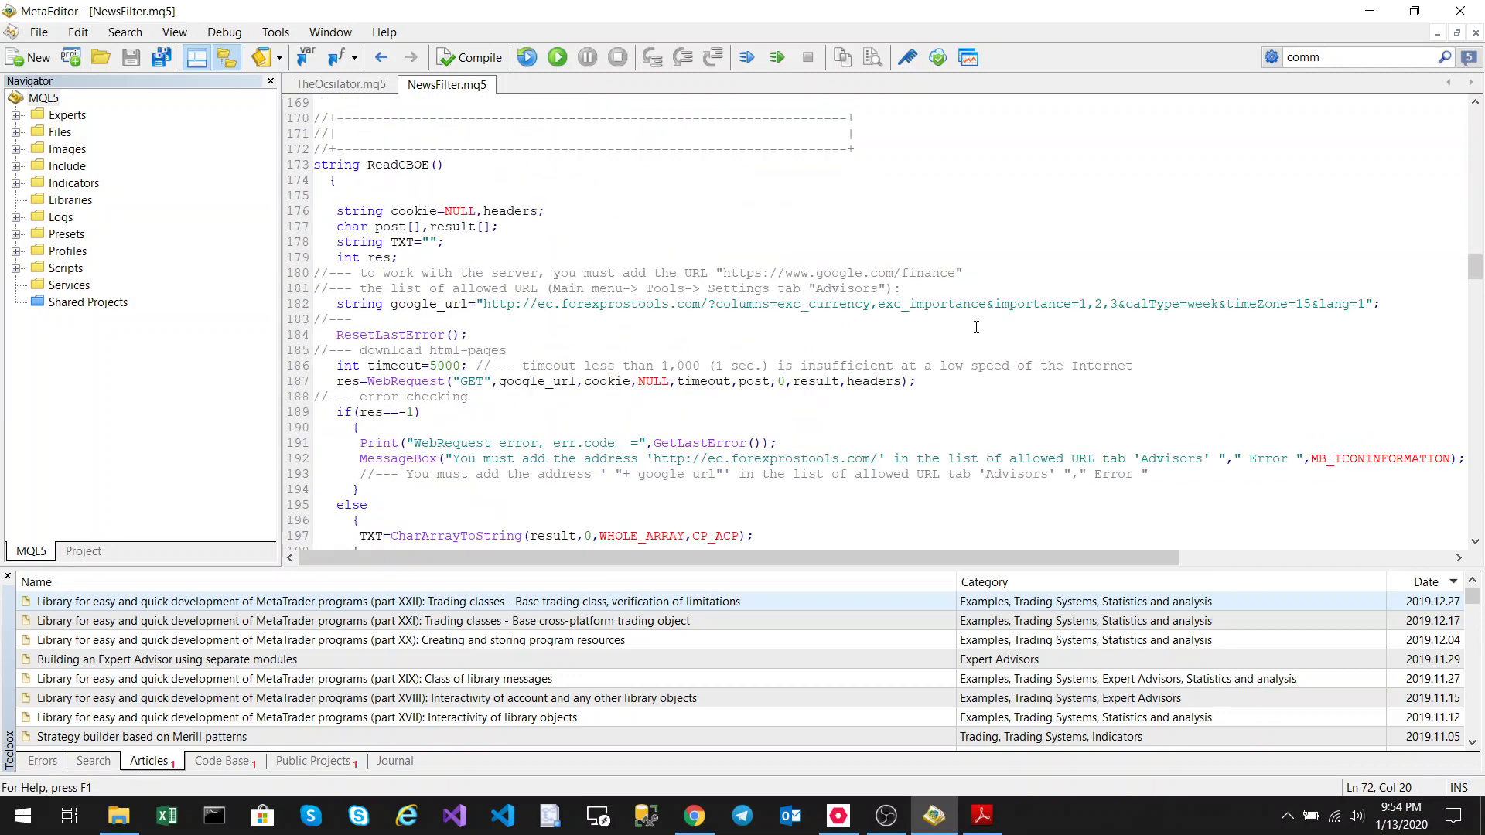
pyautogui.scroll(-8, 976, 326)
pyautogui.scroll(9, 977, 326)
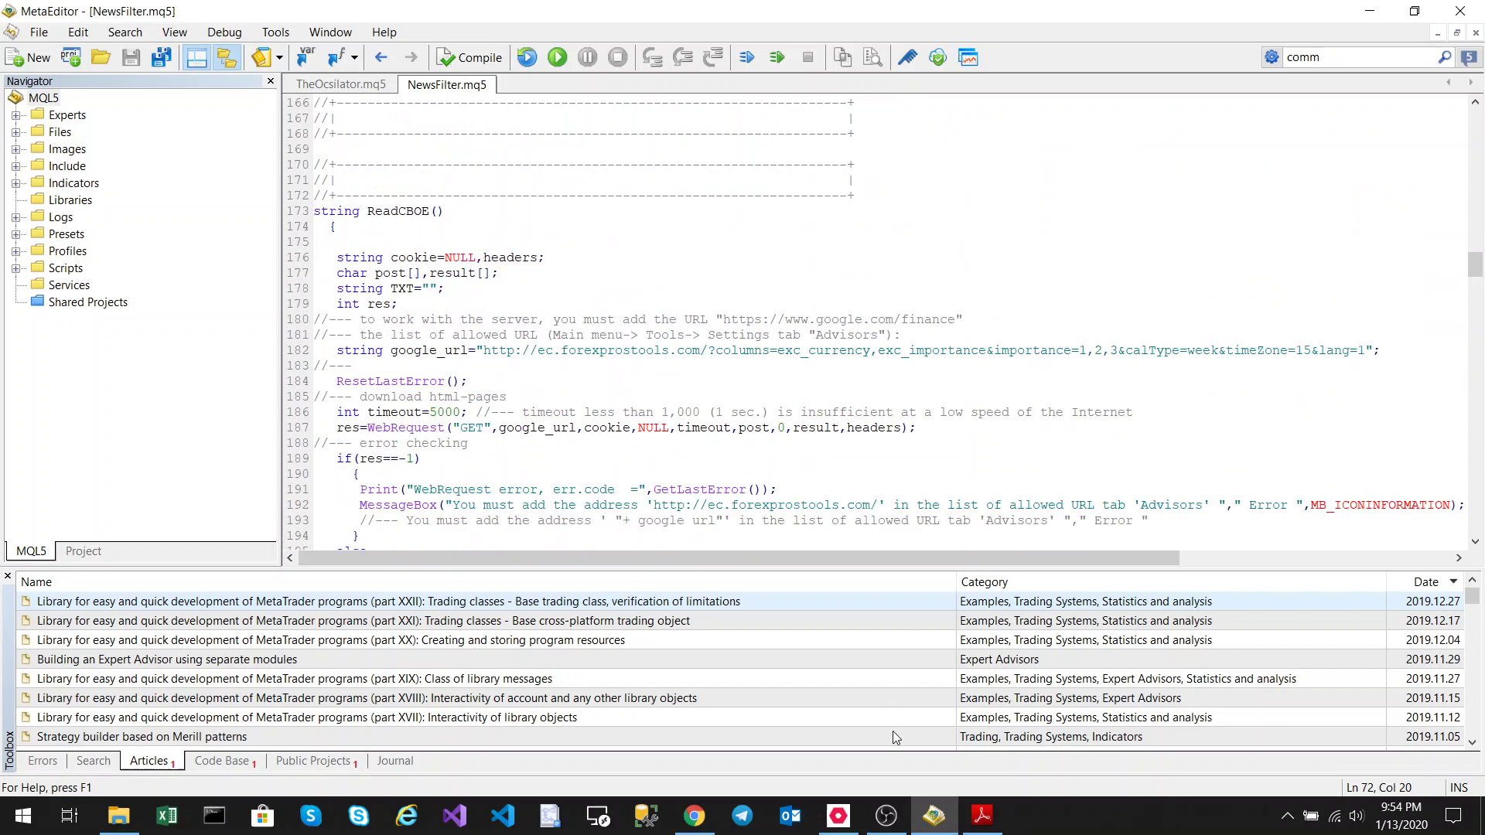
pyautogui.click(839, 816)
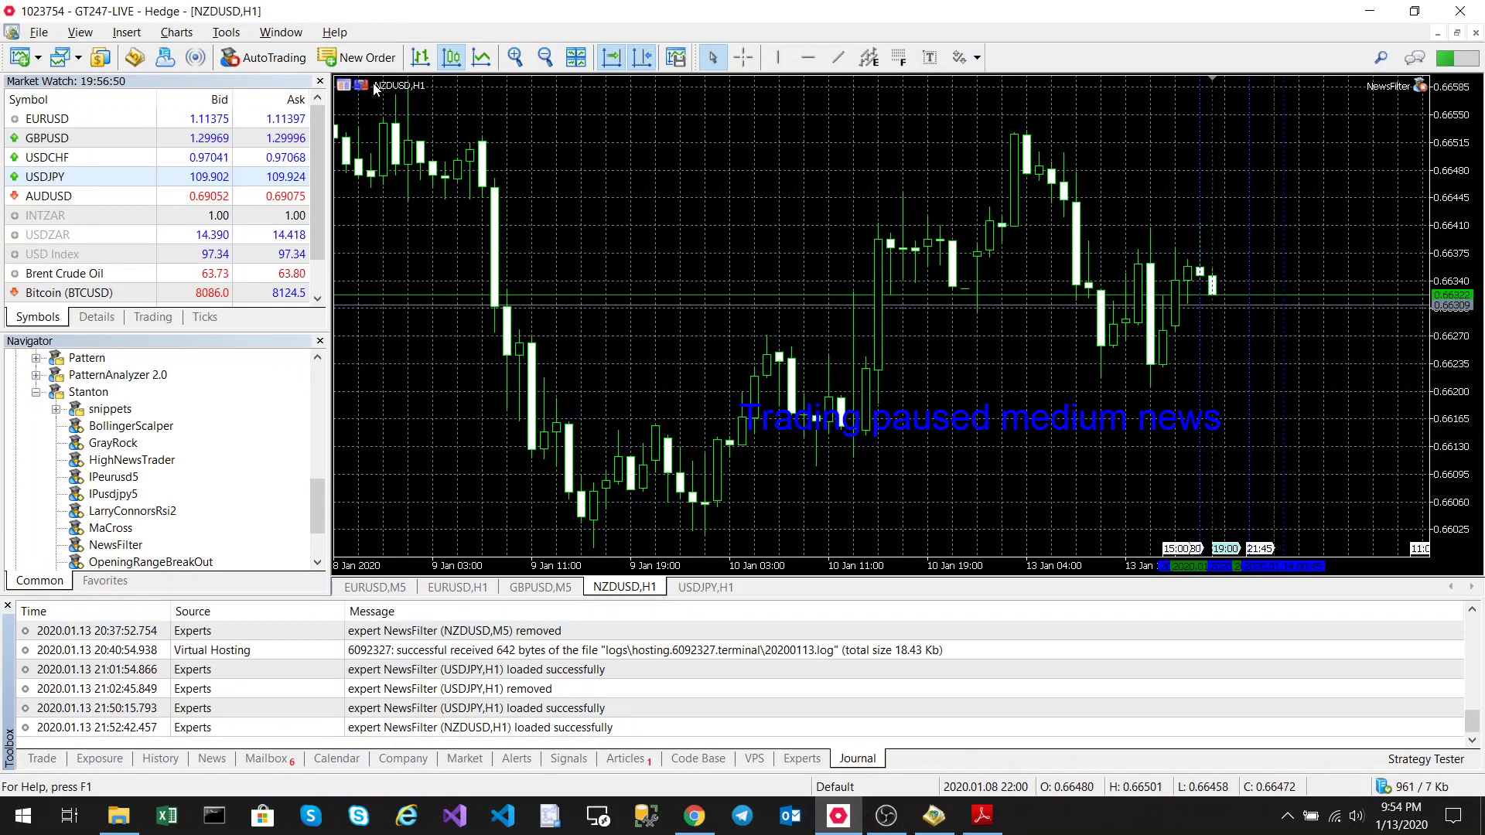
pyautogui.click(226, 31)
pyautogui.click(248, 157)
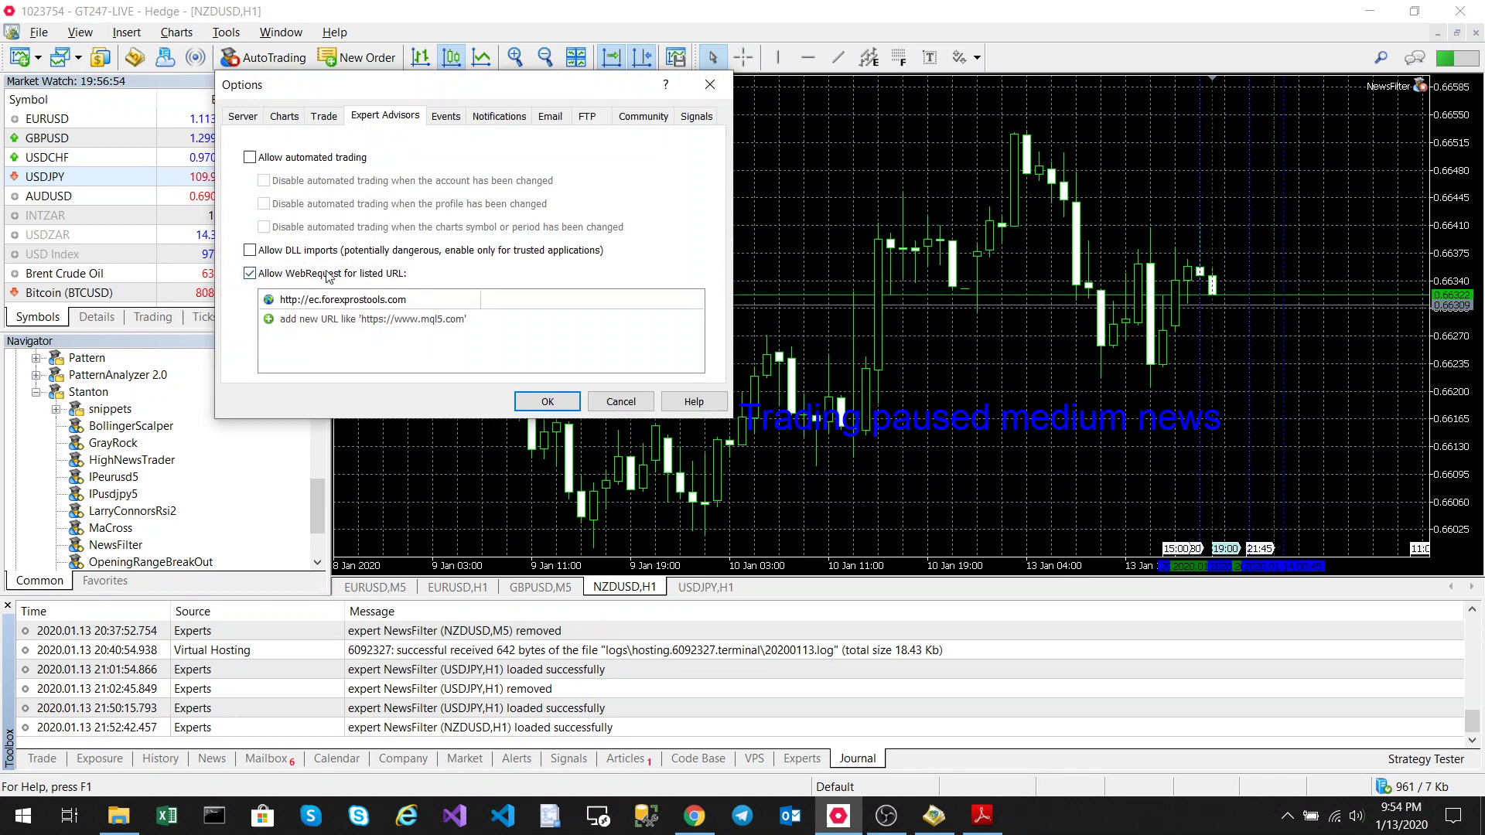
pyautogui.click(377, 302)
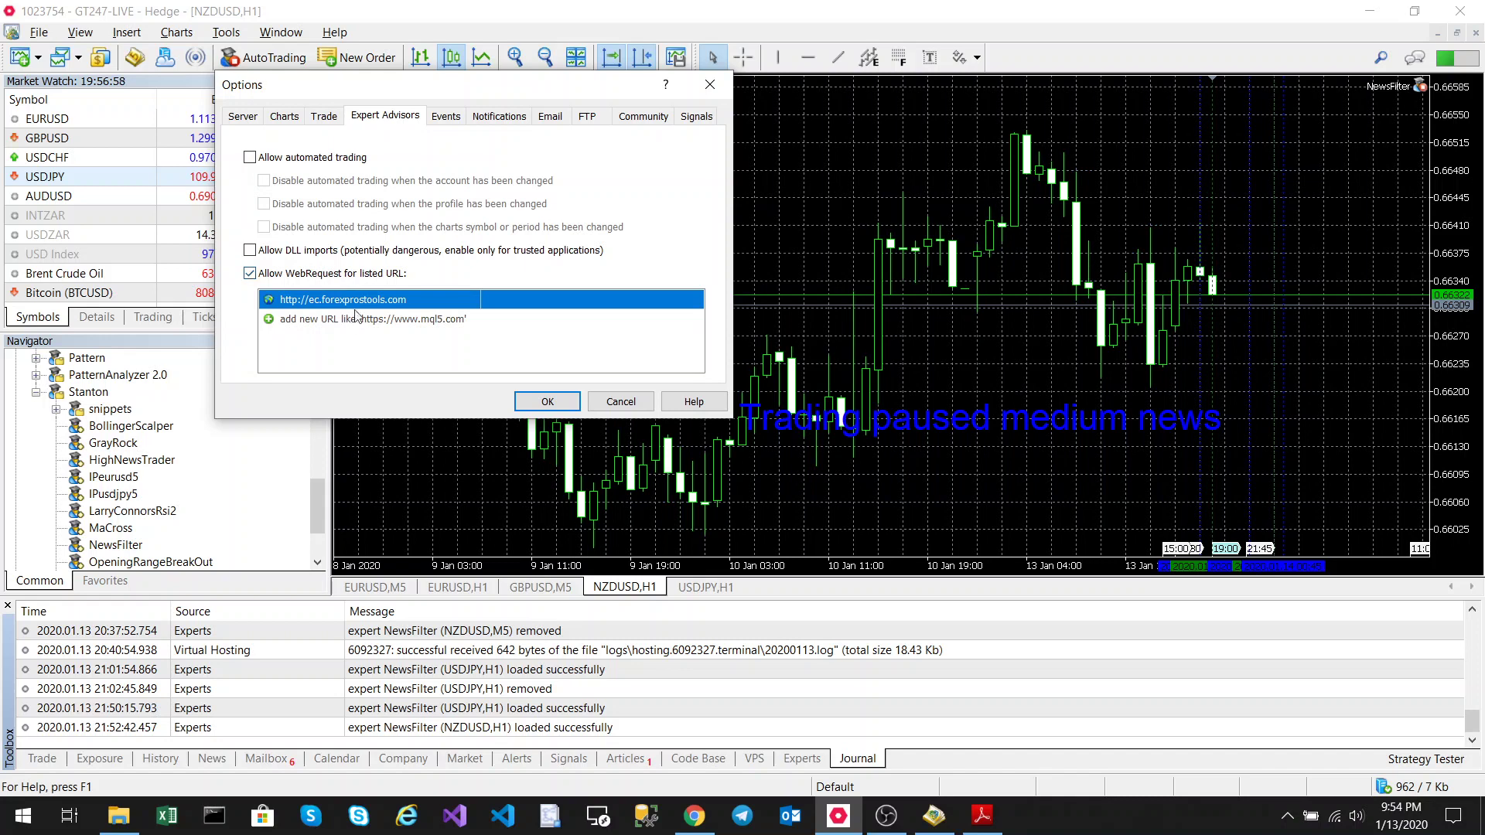
pyautogui.click(358, 302)
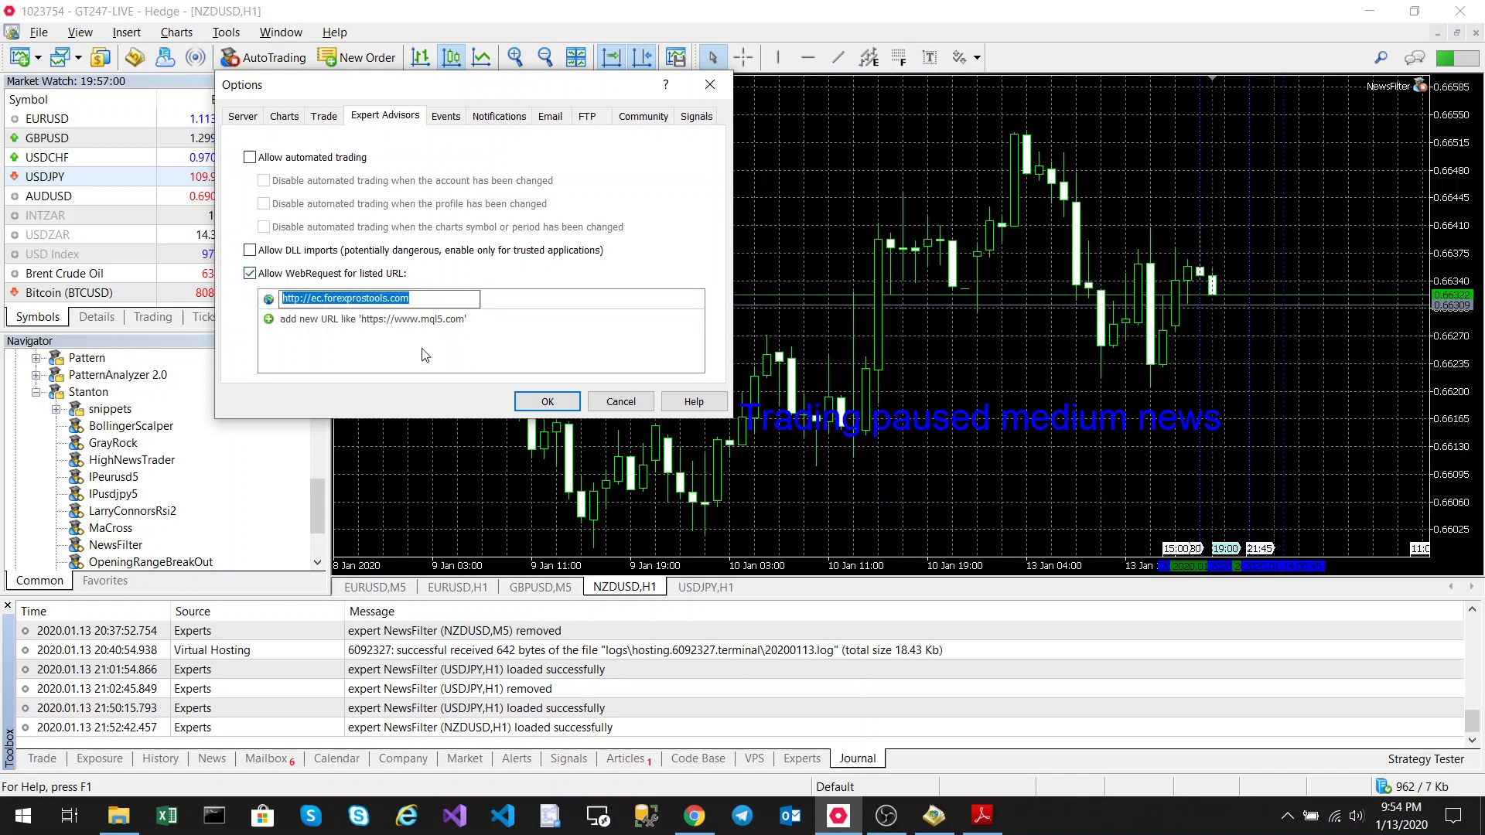
pyautogui.press('Return')
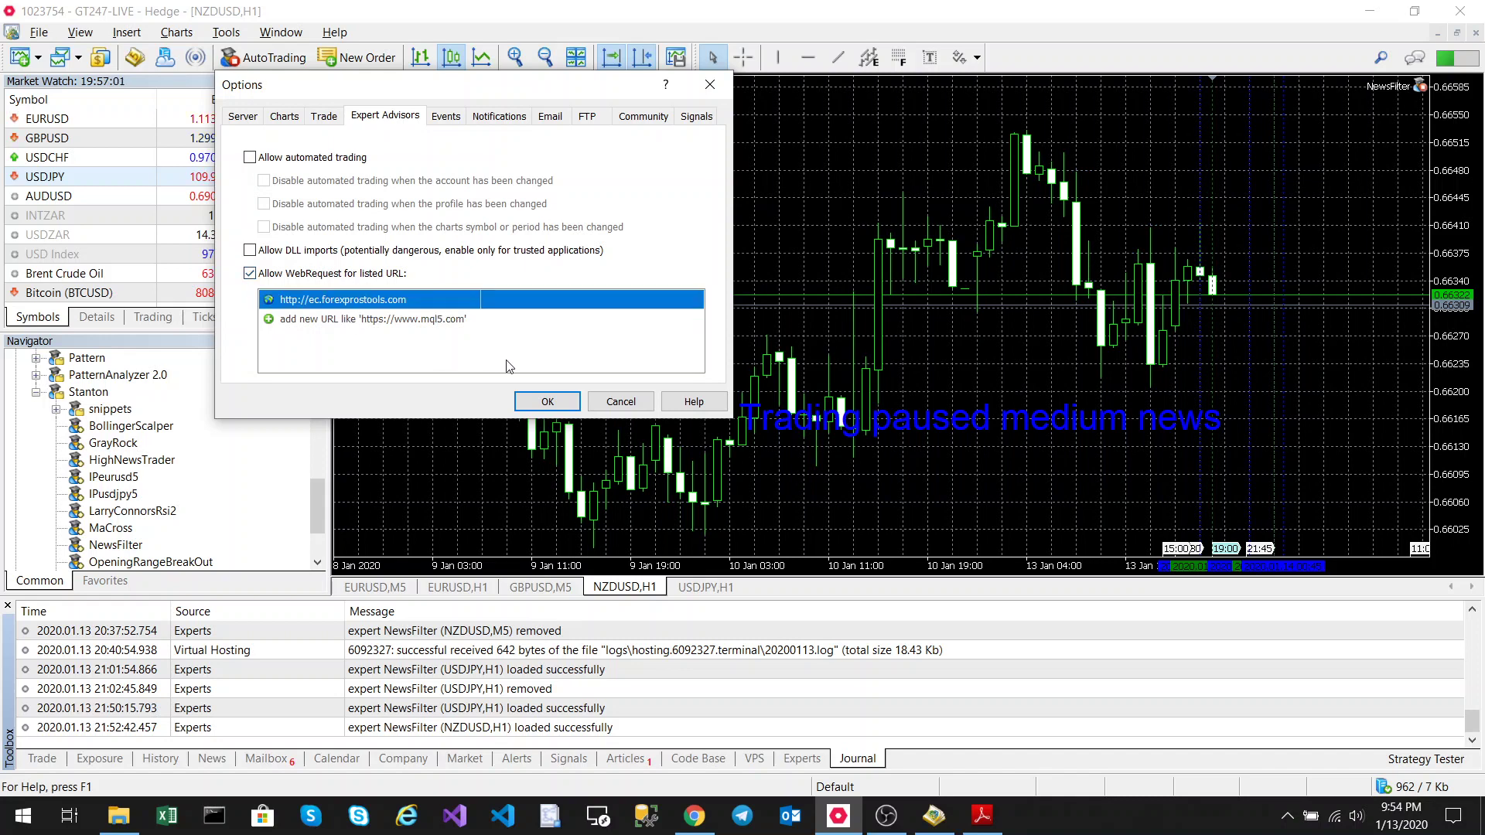
pyautogui.click(549, 403)
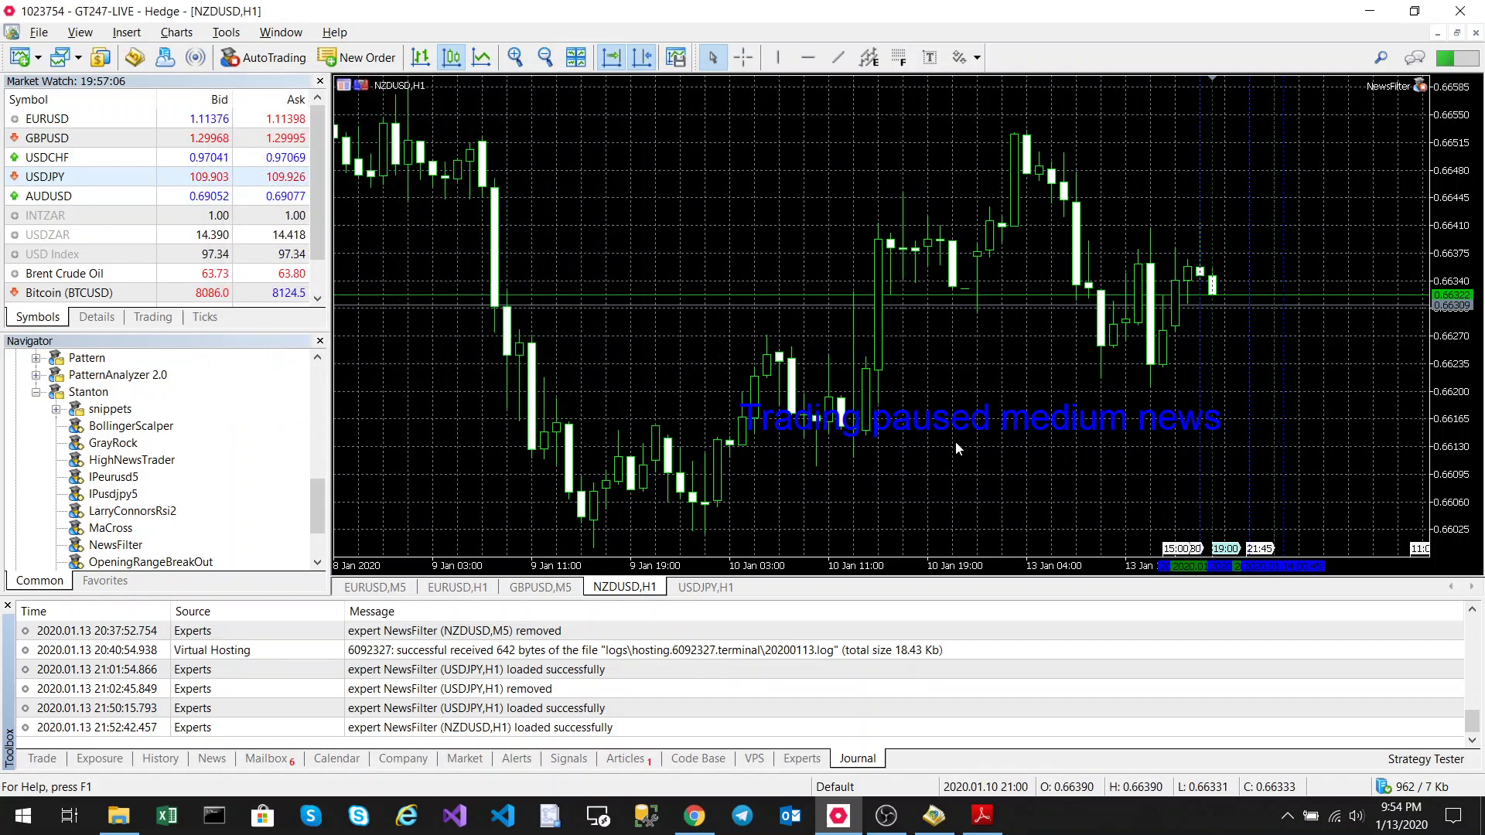
# Step: Read the R250.00 News filter bundle description in Chrome, then go to the AlgoTrading YouTube videos
pyautogui.click(694, 816)
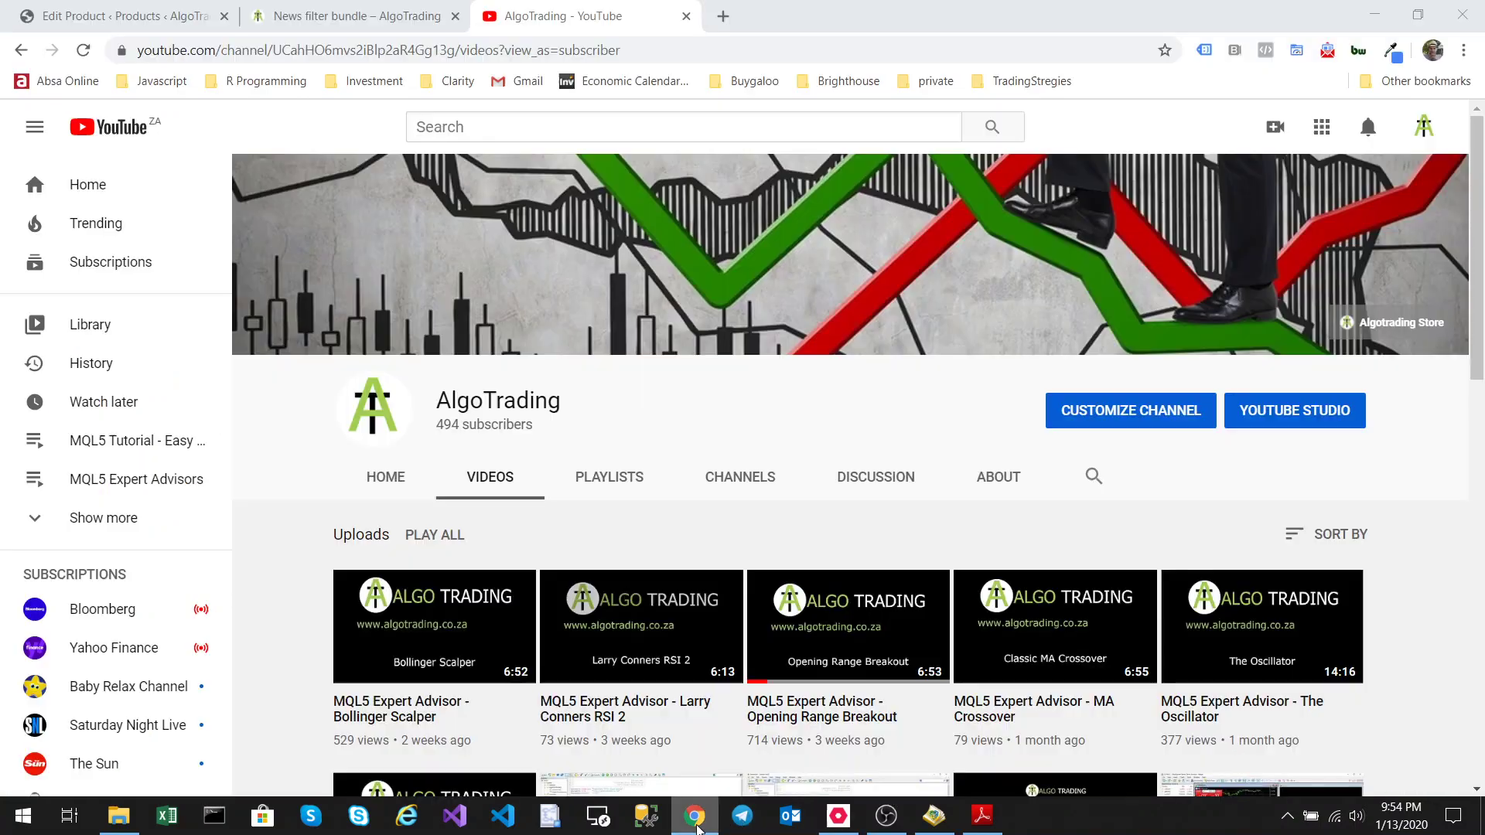
pyautogui.click(402, 14)
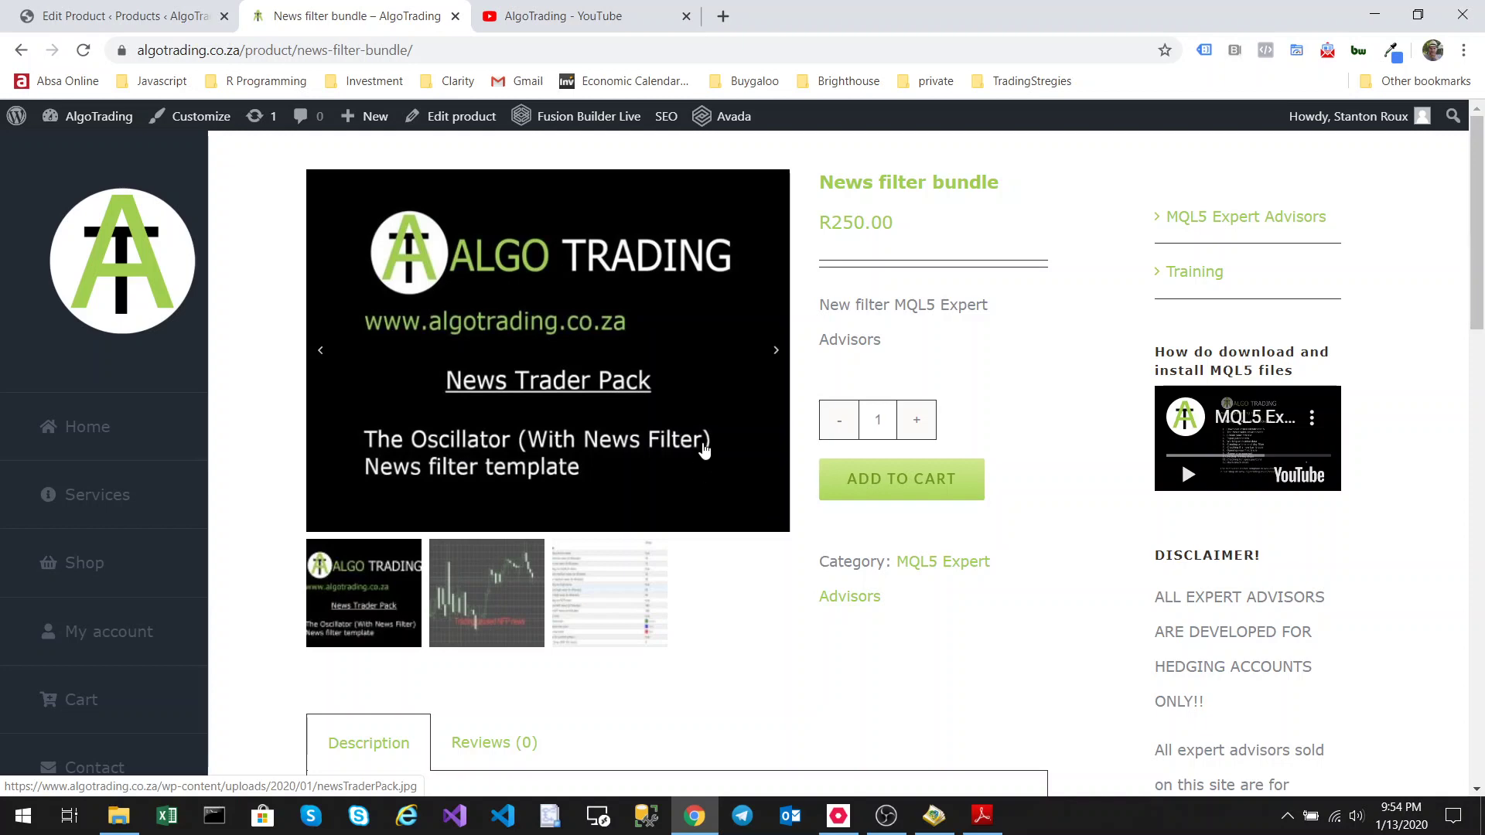
pyautogui.scroll(-10, 704, 448)
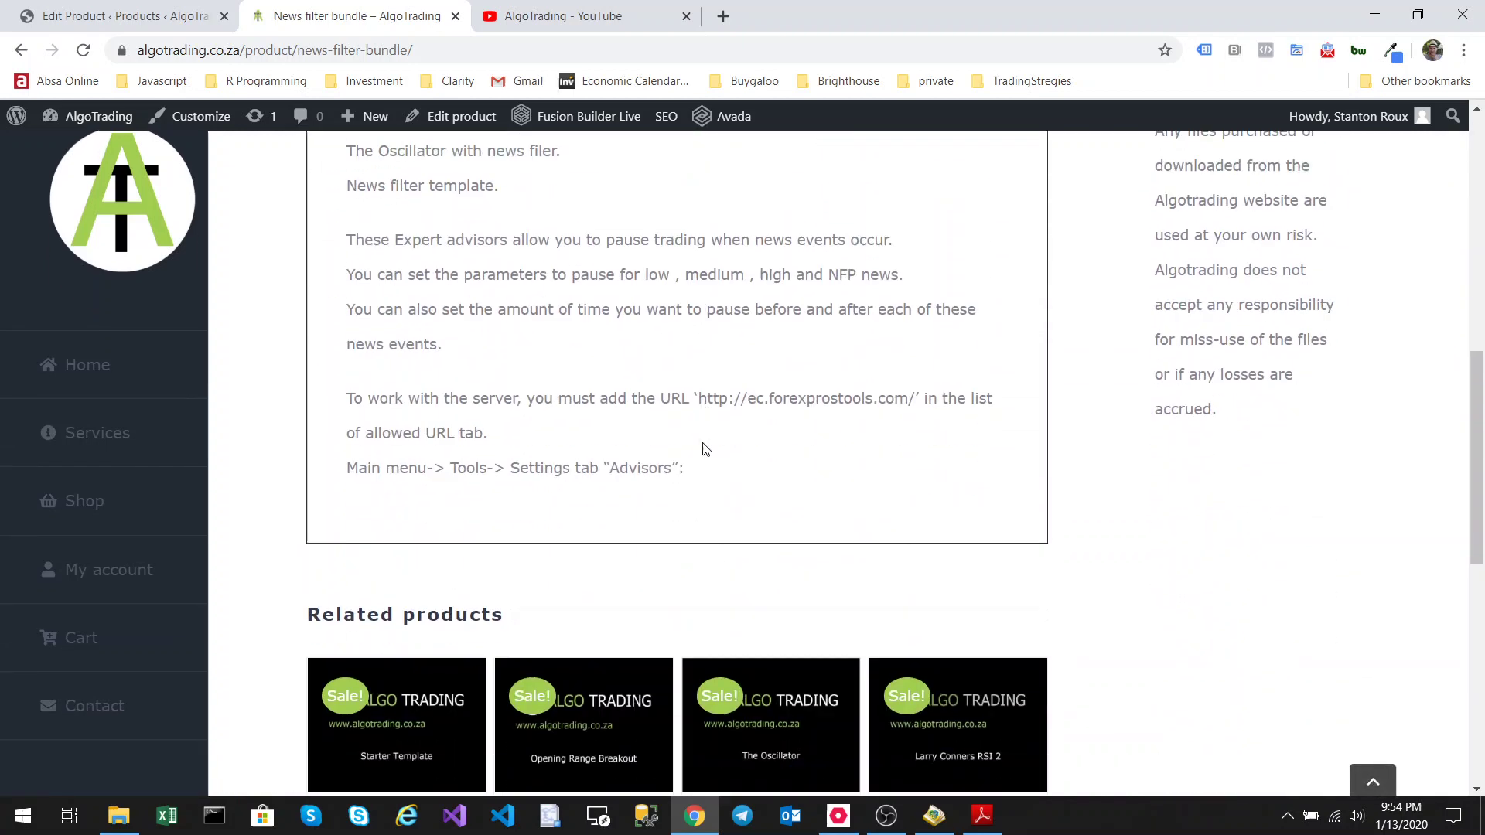
pyautogui.scroll(10, 705, 450)
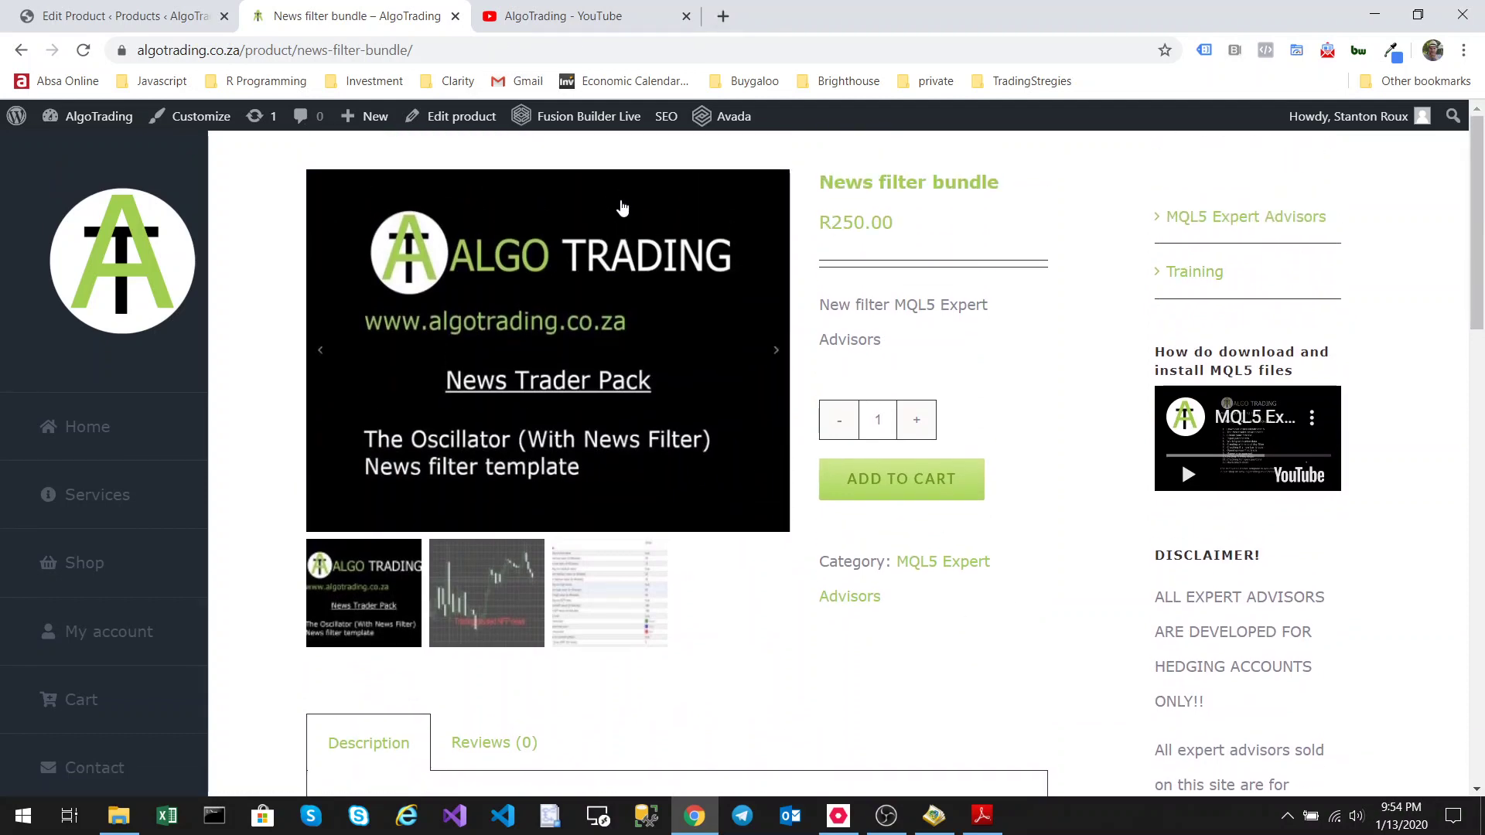
pyautogui.click(590, 14)
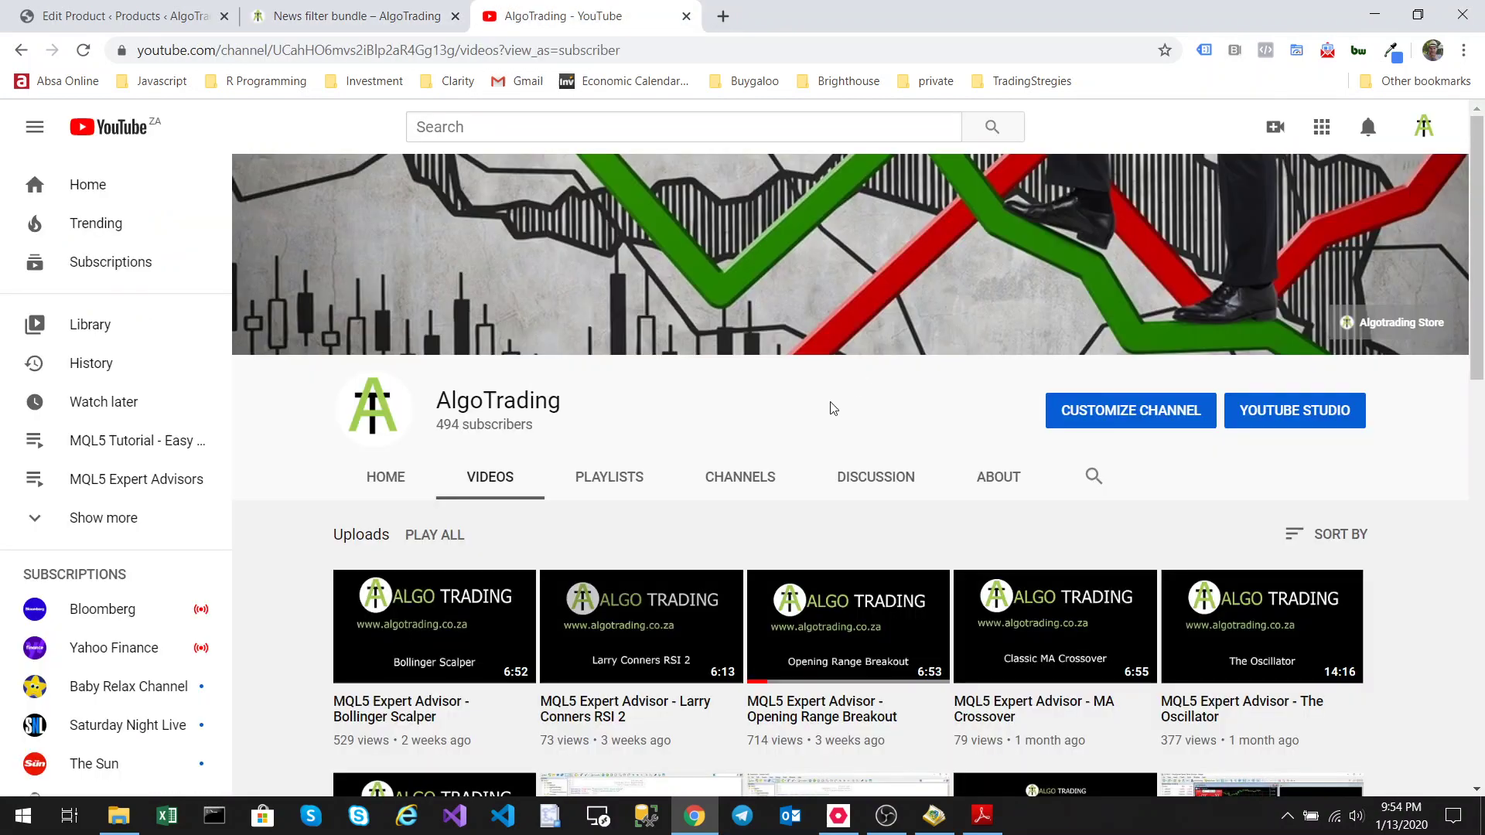